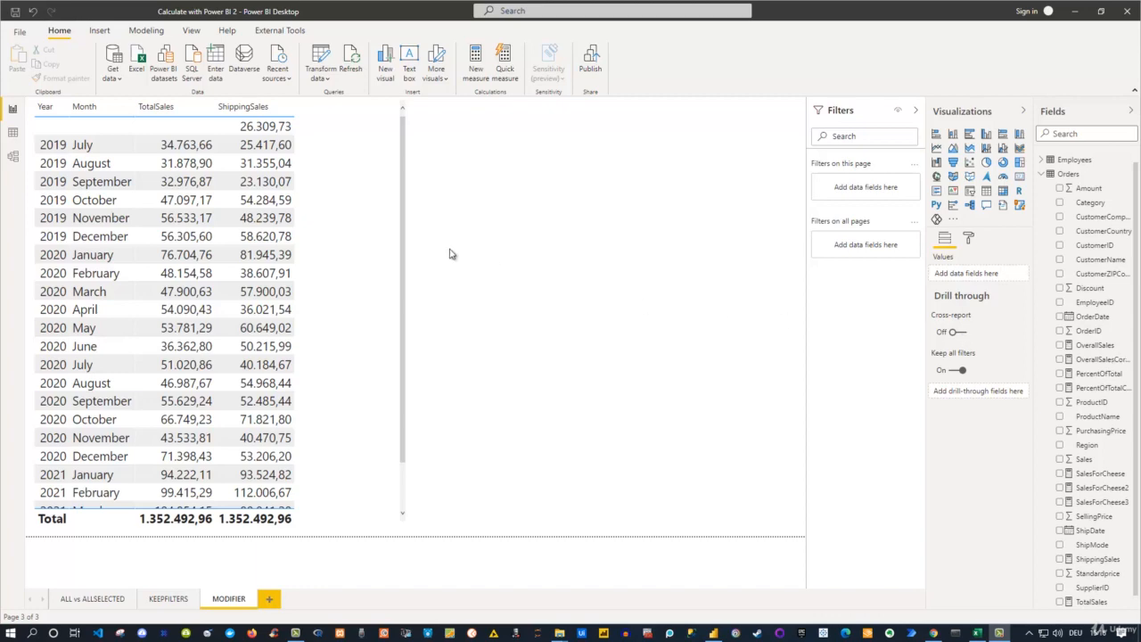
- Examine the rows and columns of the Dates table in the data view, and return to the report
click(12, 132)
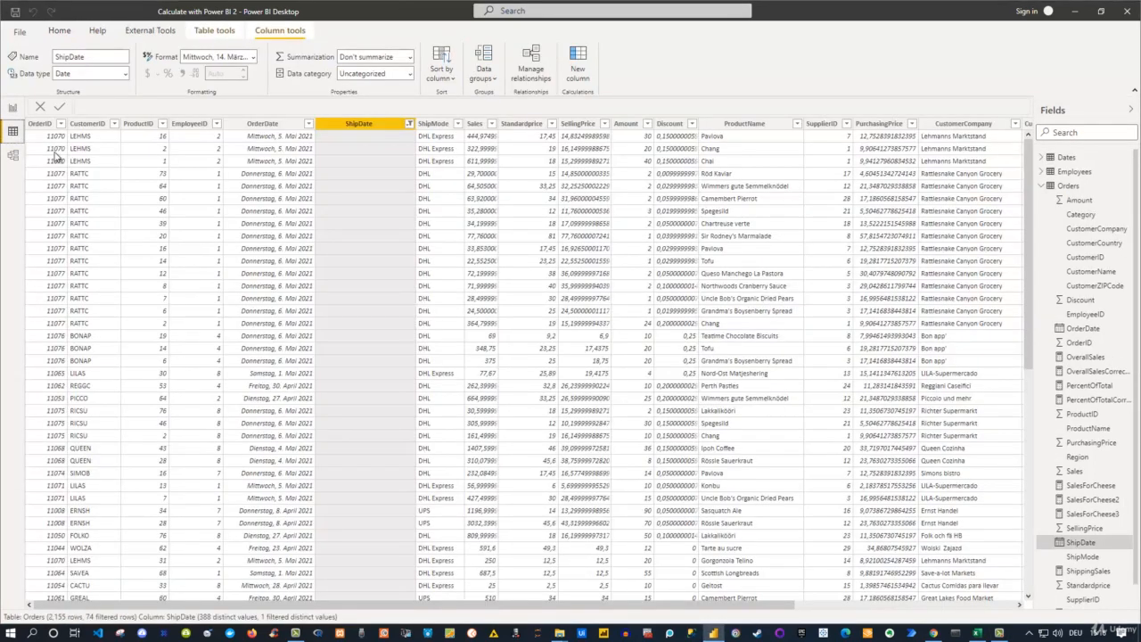
click(1061, 159)
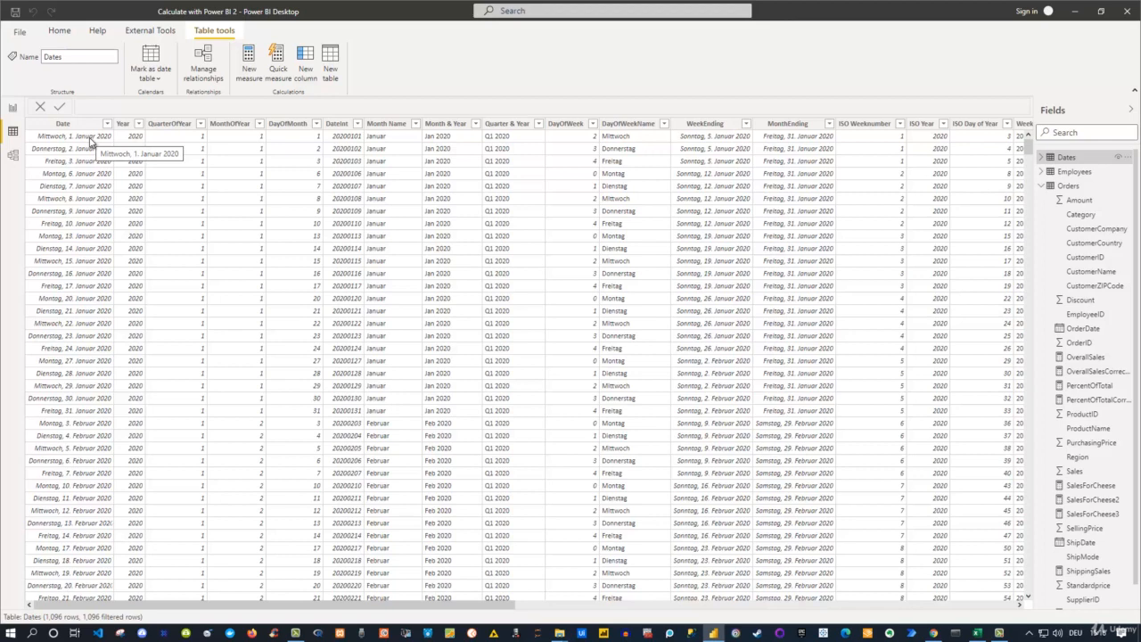
click(12, 110)
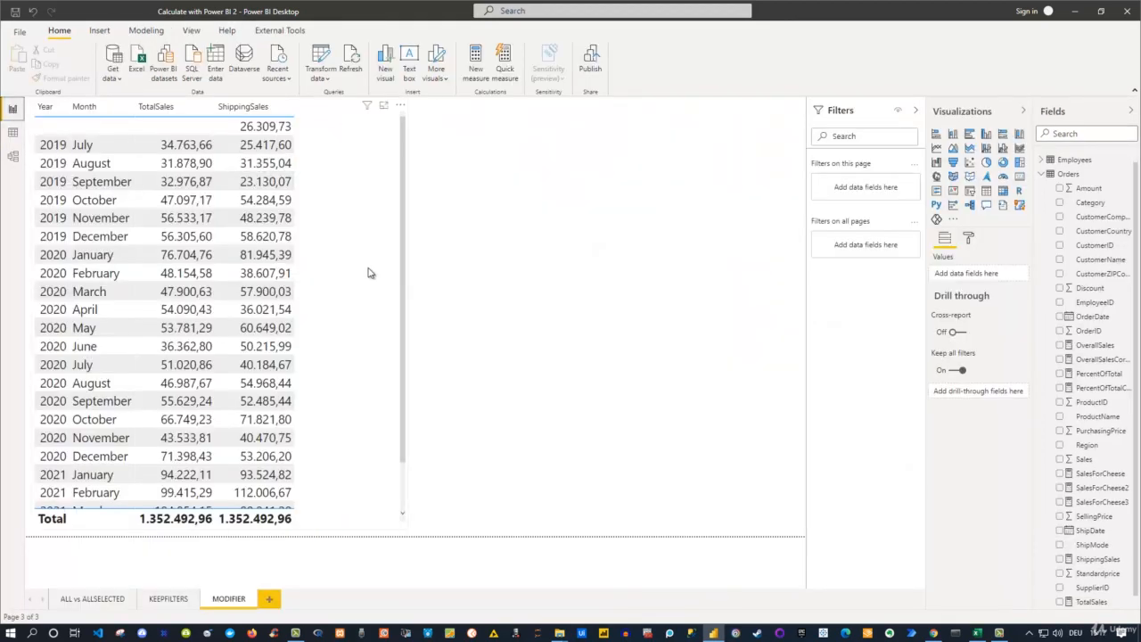
- Add a new report page and name it CONTEXT TRANSITION
click(268, 599)
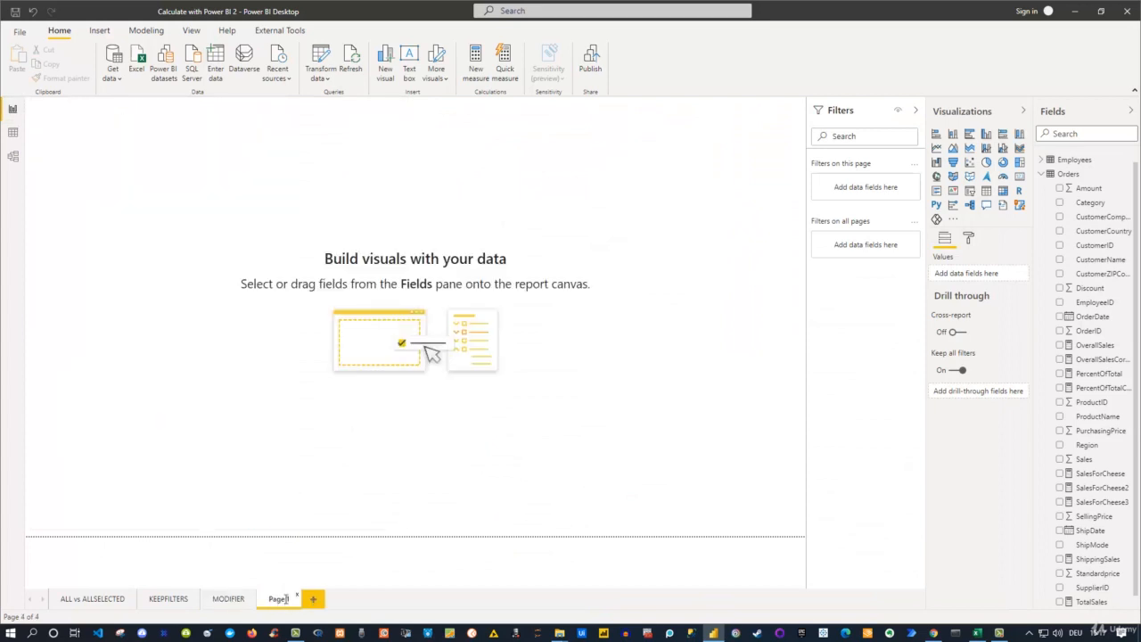
double_click(286, 599)
text(CON)
text(TEX)
text(T)
text( TRANS)
text(ITION)
key(Return)
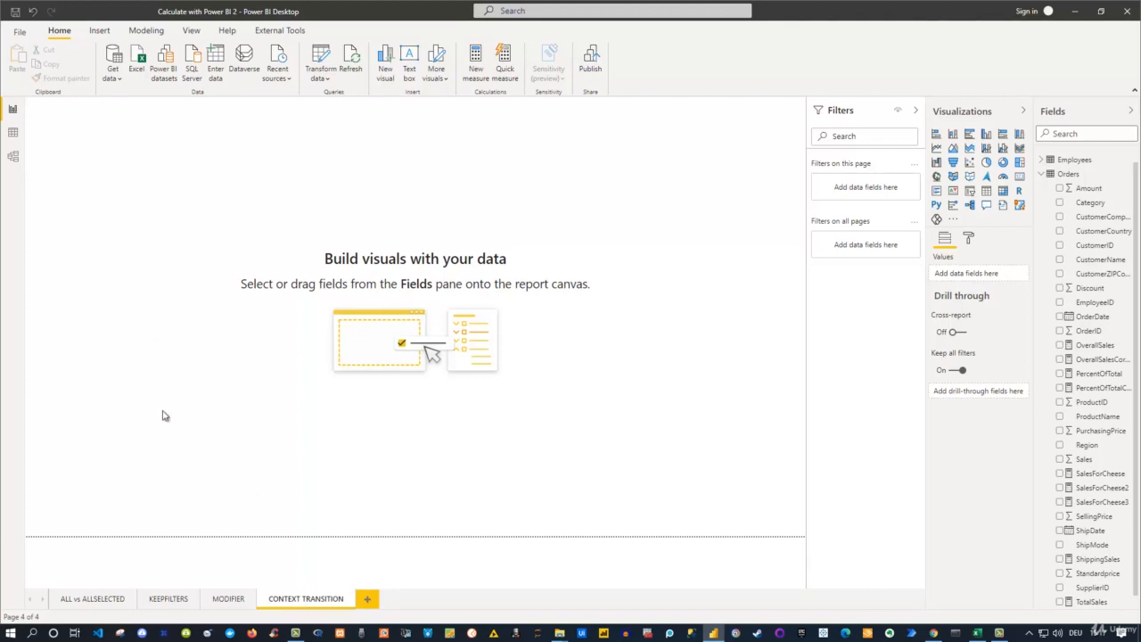
- Copy the sales table from the MODIFIER page to the CONTEXT TRANSITION page and remove ShippingSales from the copy
click(227, 602)
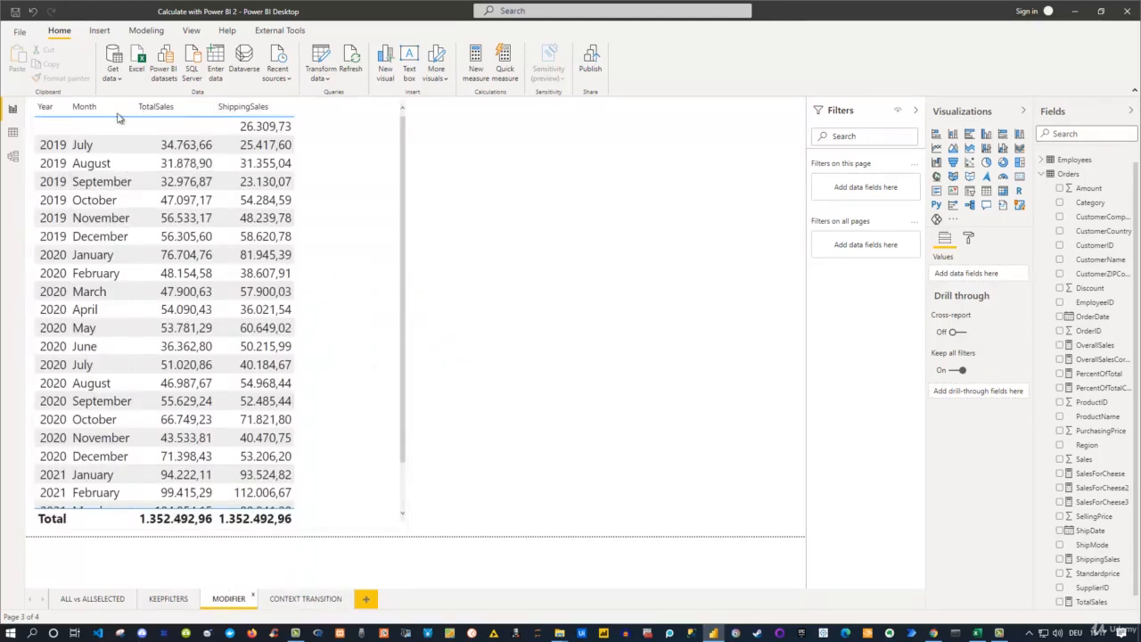
click(355, 186)
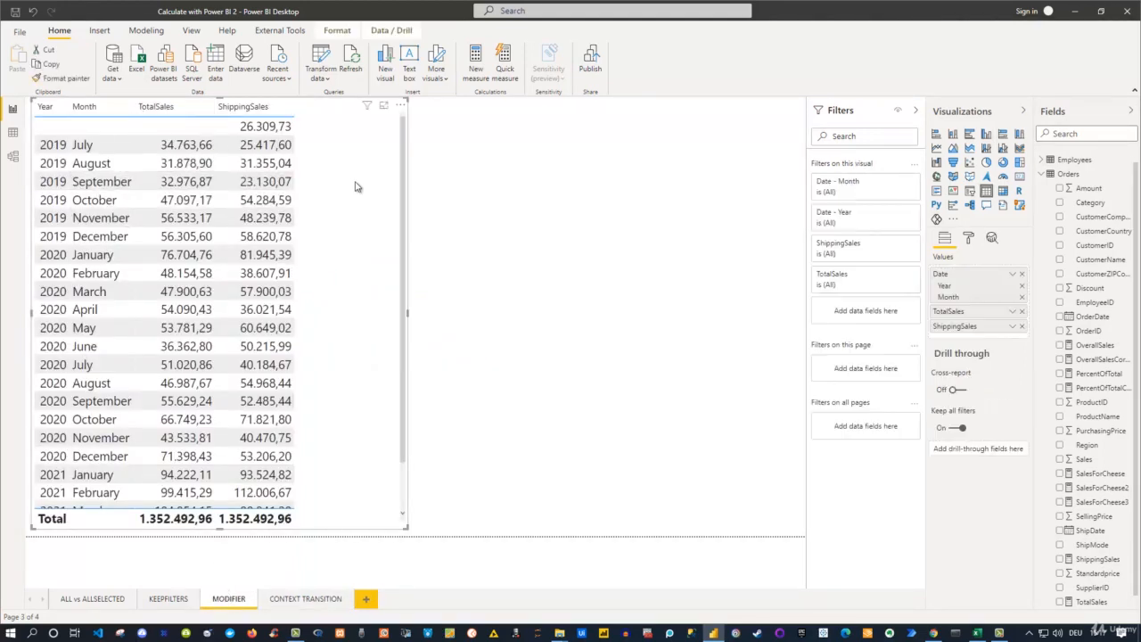
click(309, 598)
key(ctrl+v)
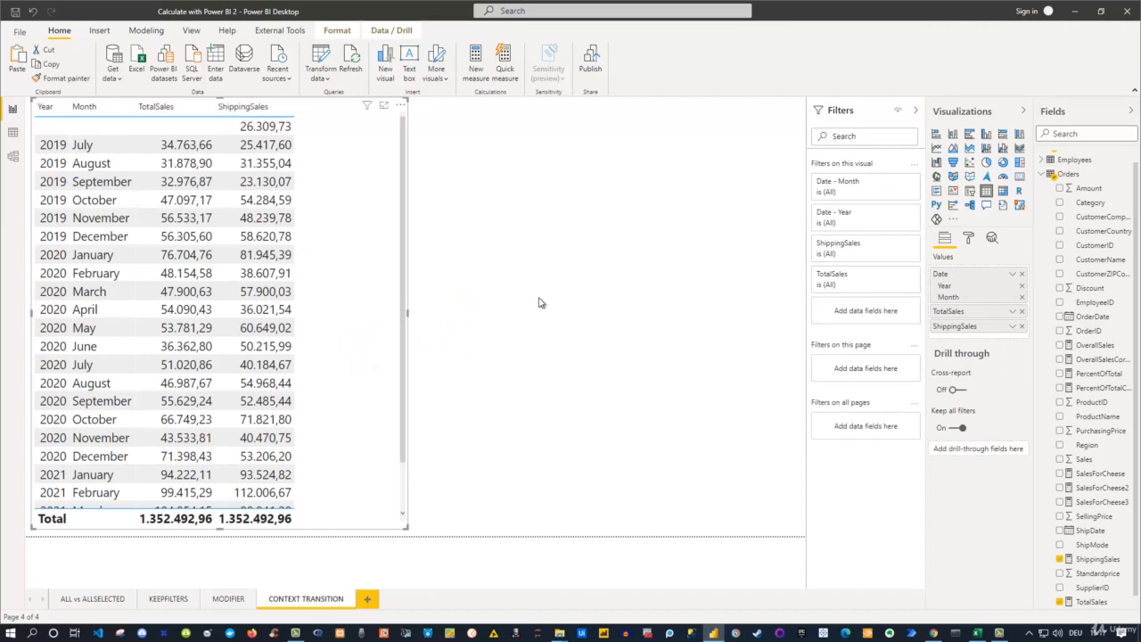
click(1022, 326)
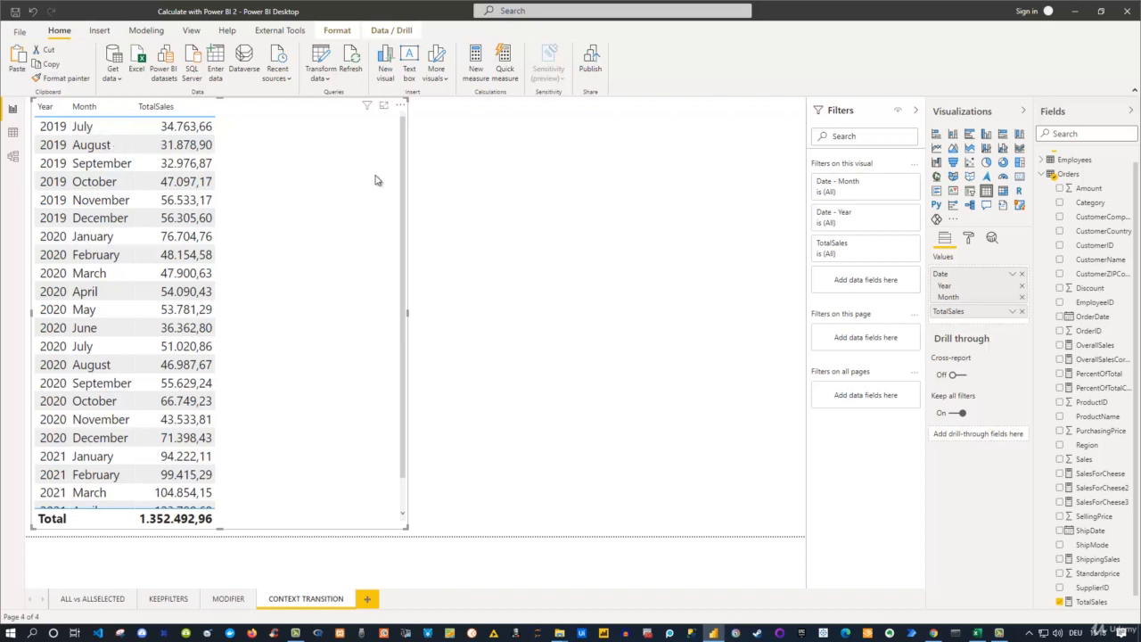
- Create a new measure in the Orders table and name it MAXXSales in the enlarged formula editor
right_click(1073, 176)
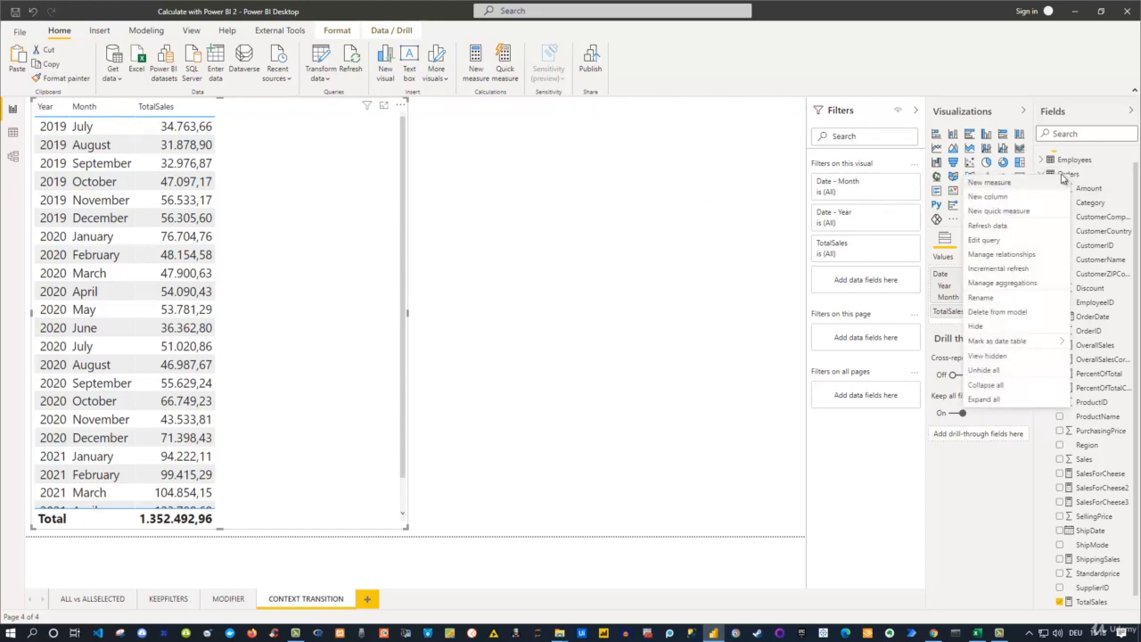
click(991, 184)
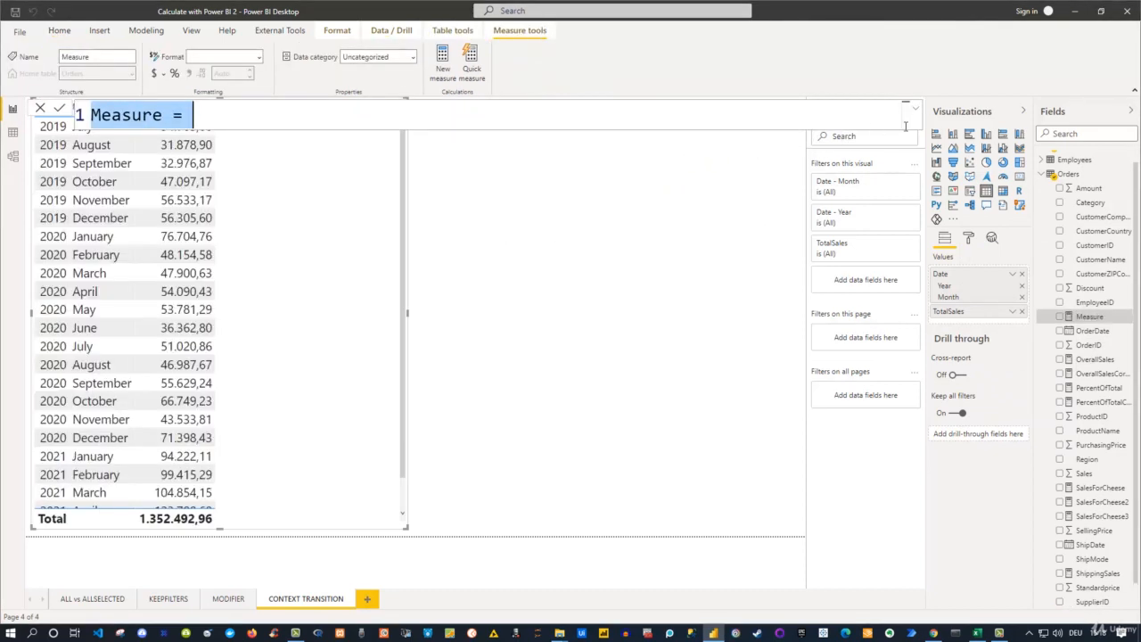
click(915, 110)
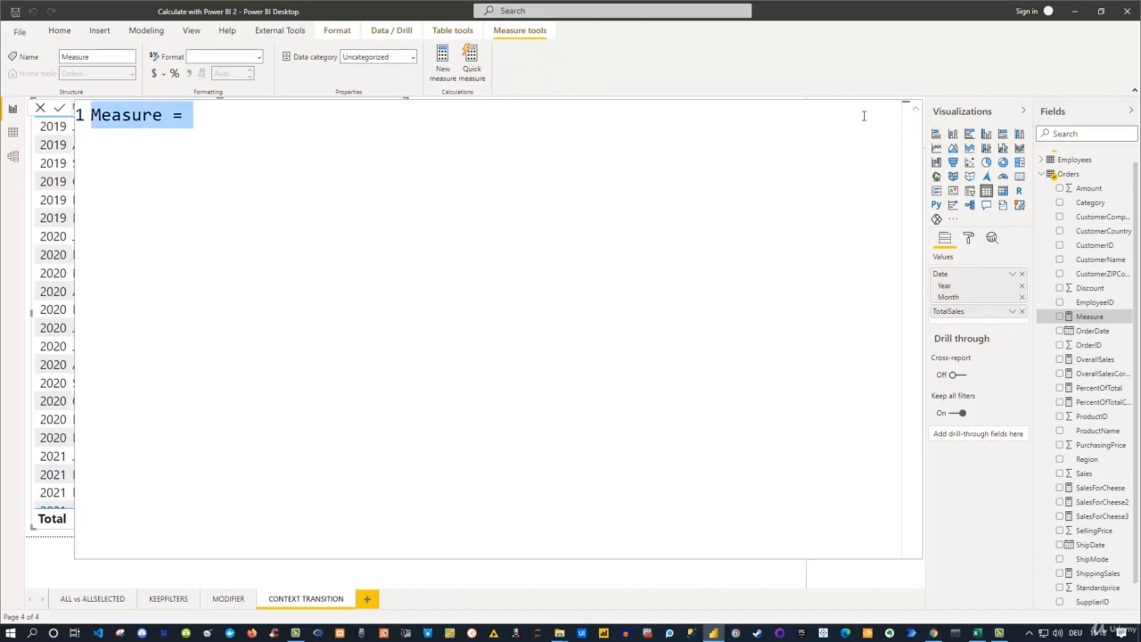
text(M)
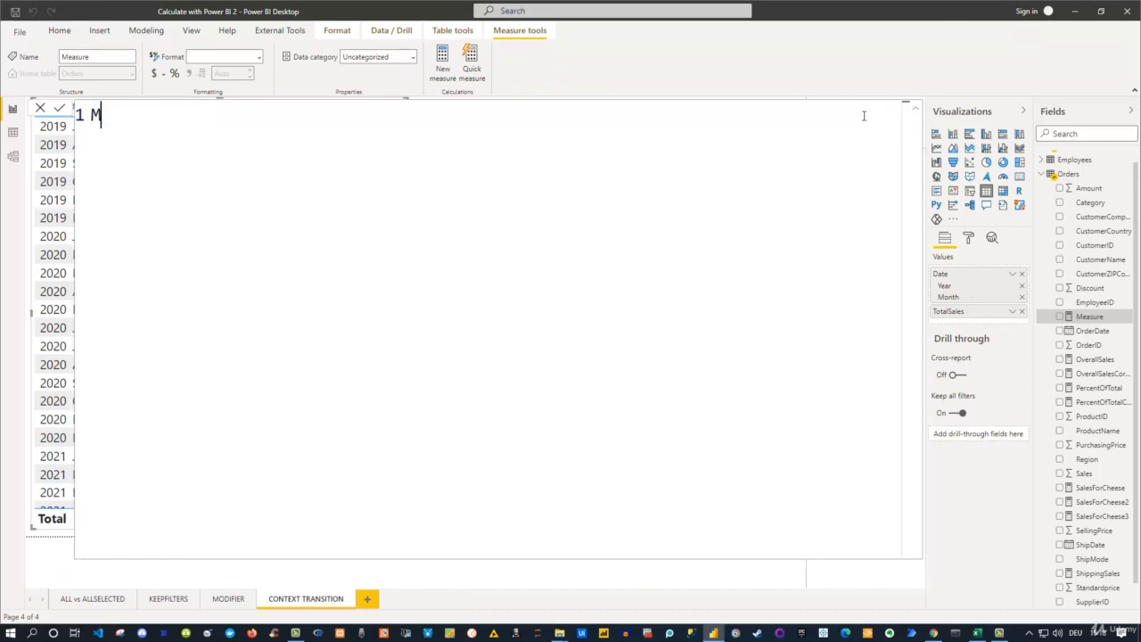
text(AXXSales)
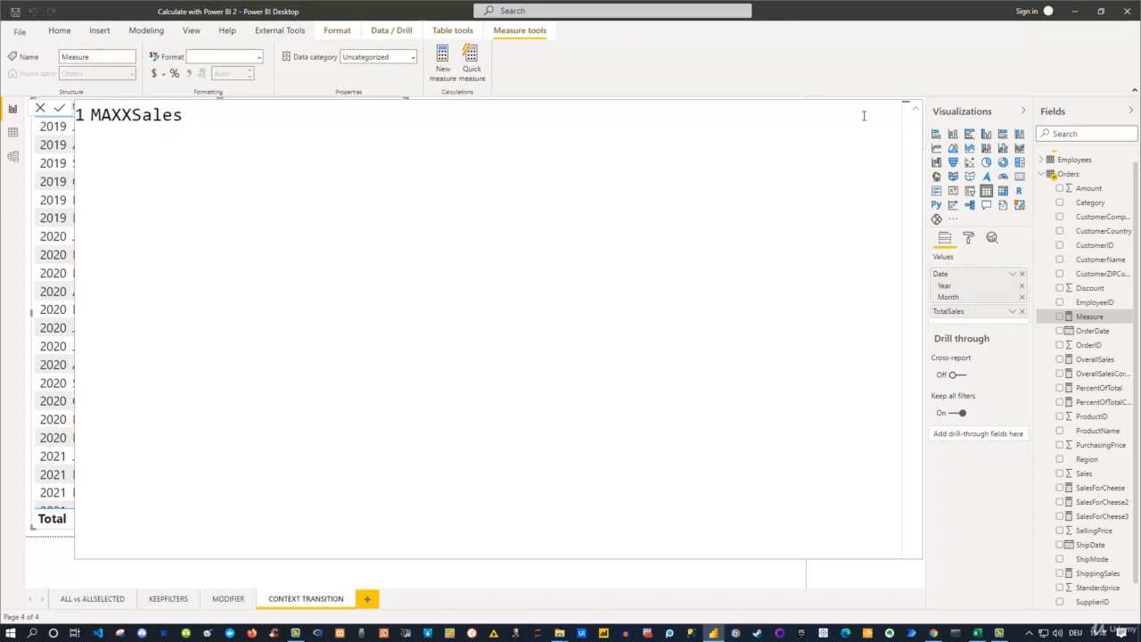
text( = MAX)
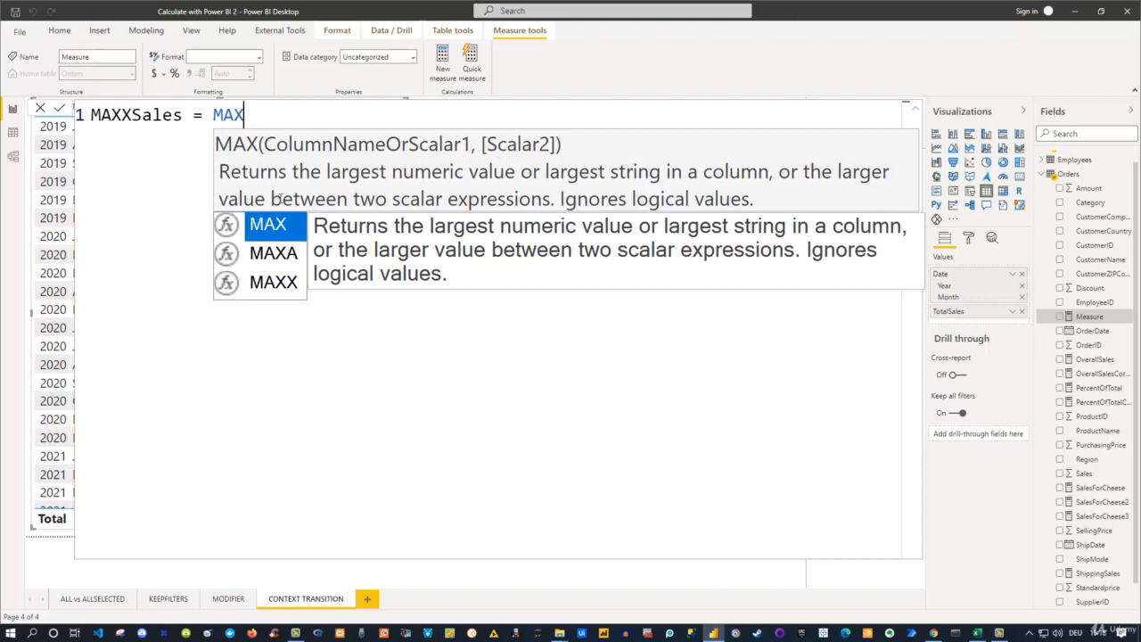
- Begin the MAXXSales formula with the MAXX function, using the Dates table as its first argument
text(X)
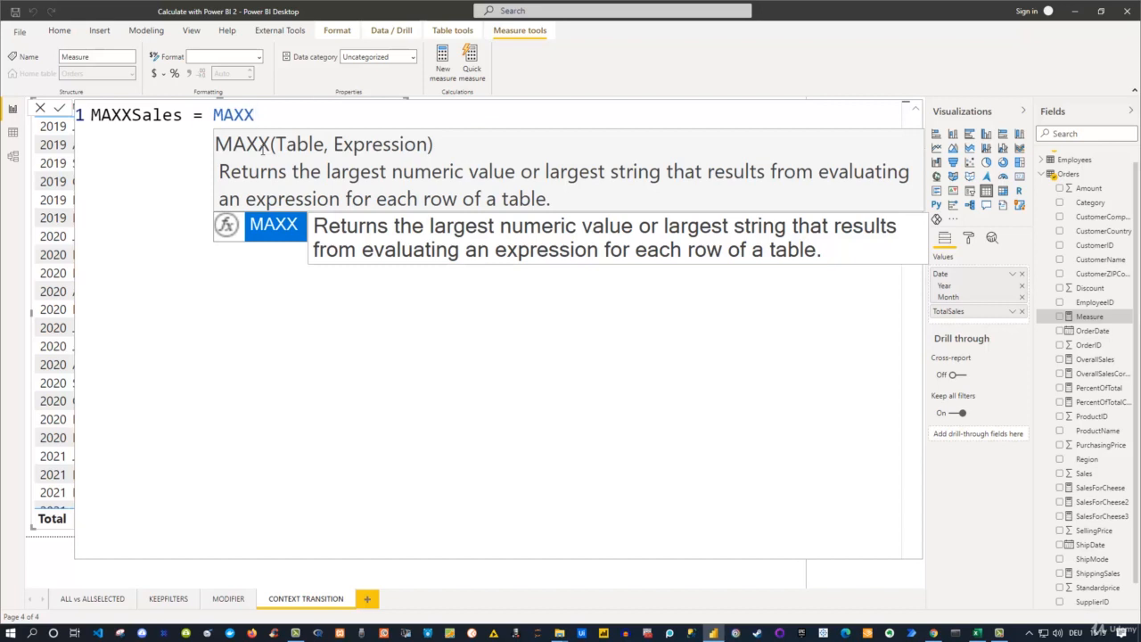
text(()
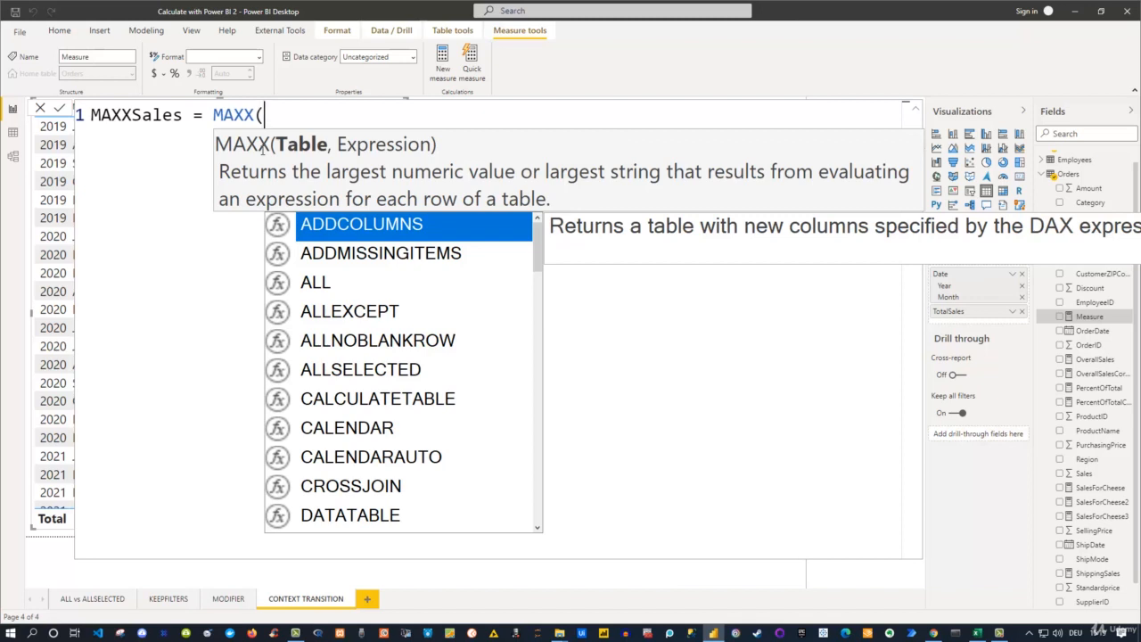
text(Da)
key(Down)
key(Down)
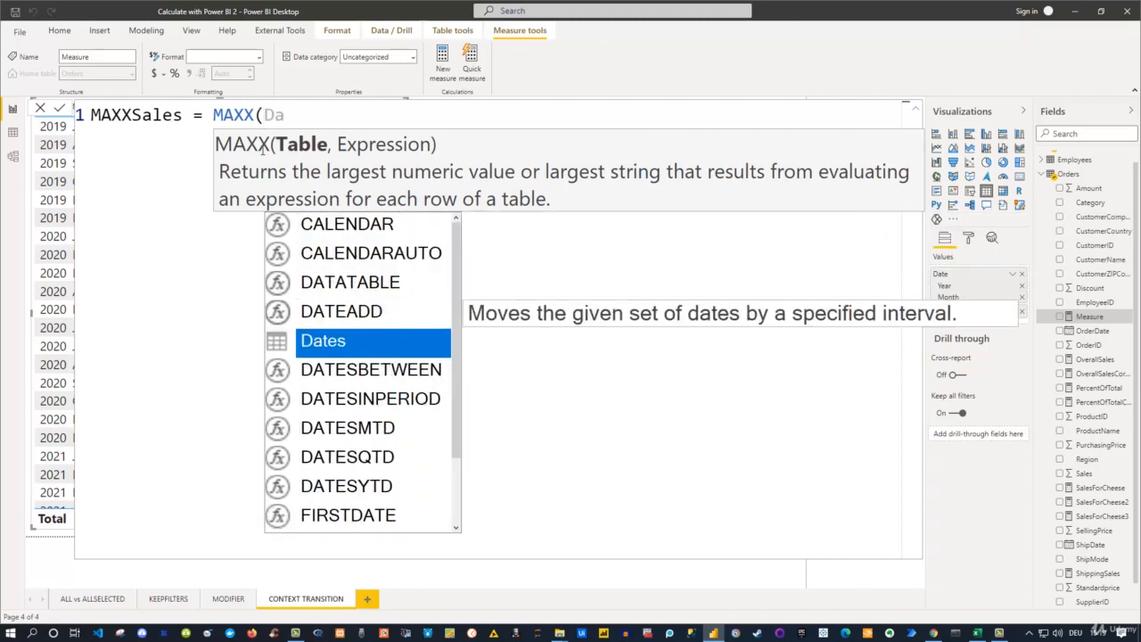
key(Tab)
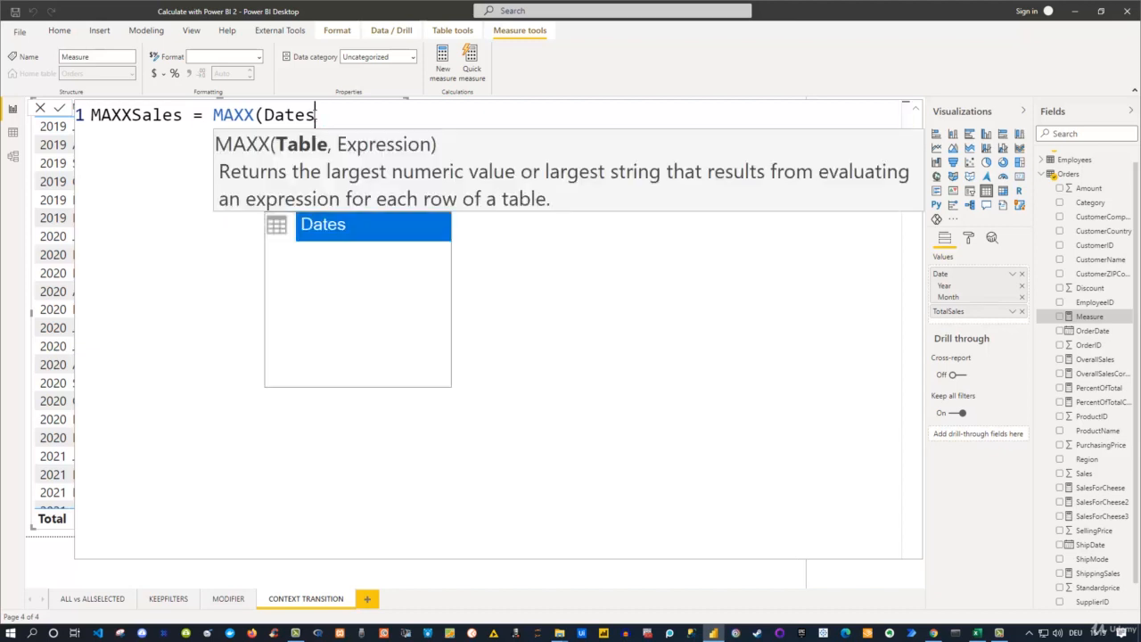
- Enter CALCULATE as the expression argument of MAXX, with a nested SUMX function inside it
text(,Cal)
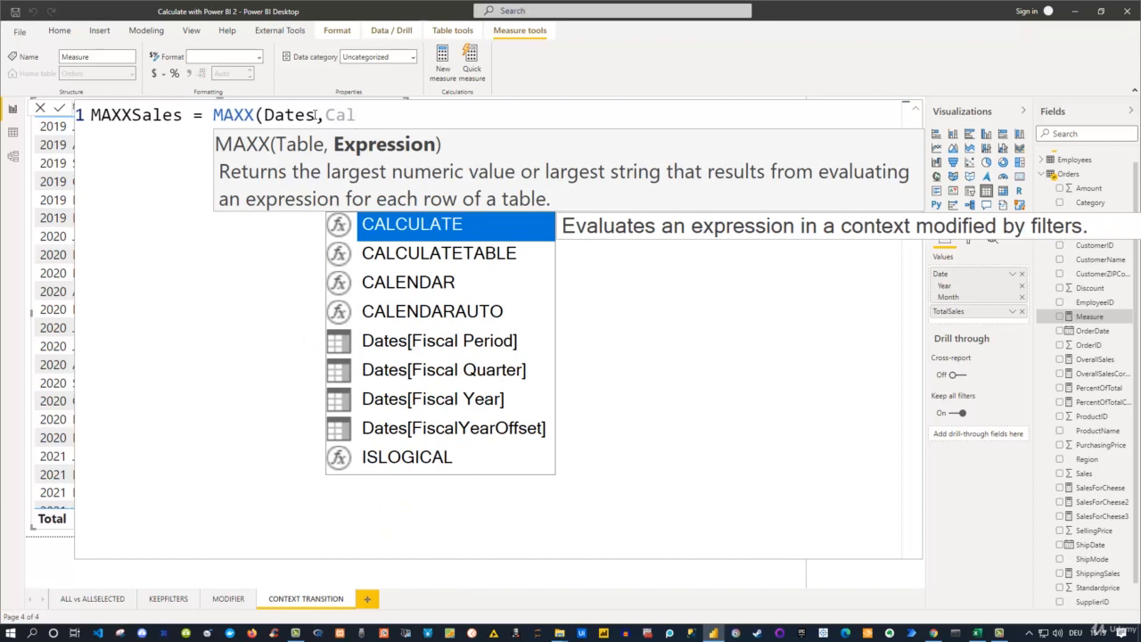
key(Tab)
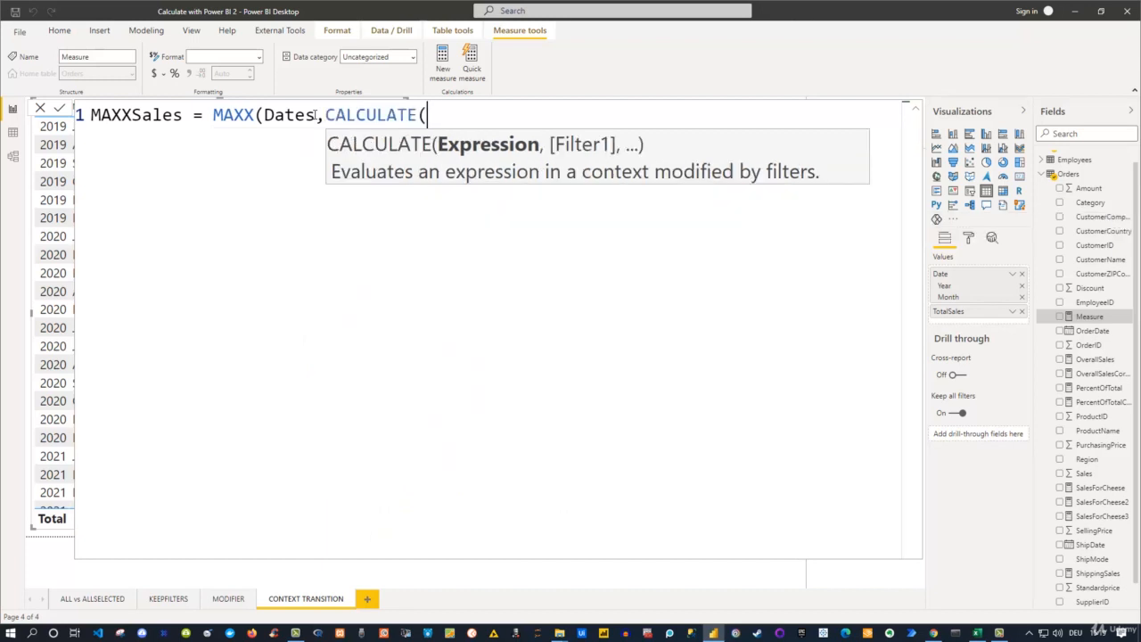
text(Sumy)
key(BackSpace)
text(x)
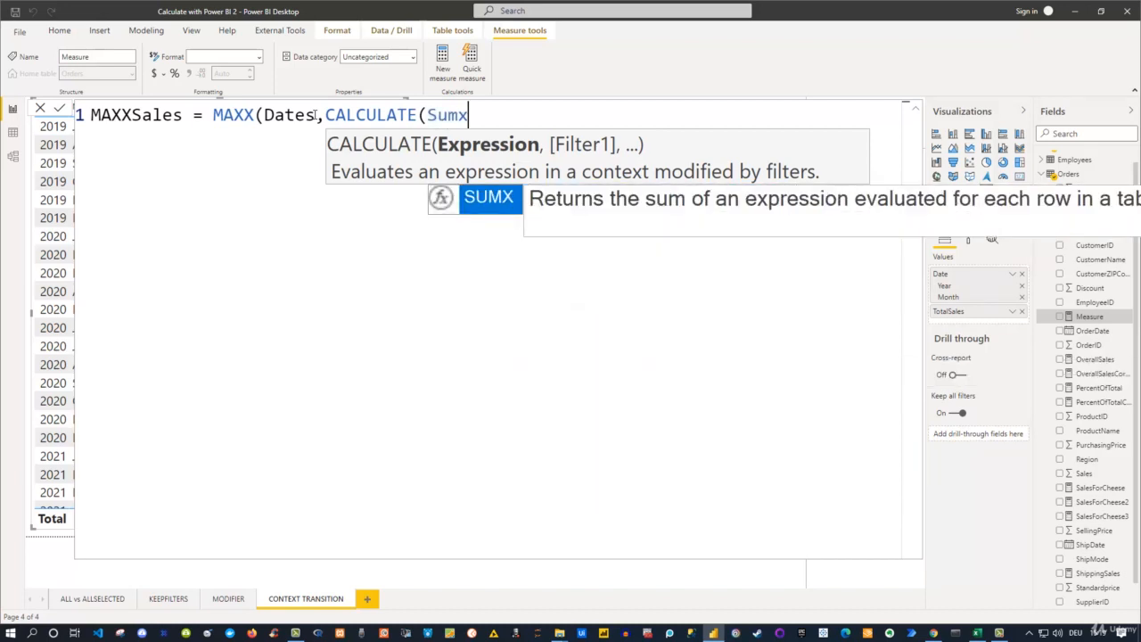
key(Tab)
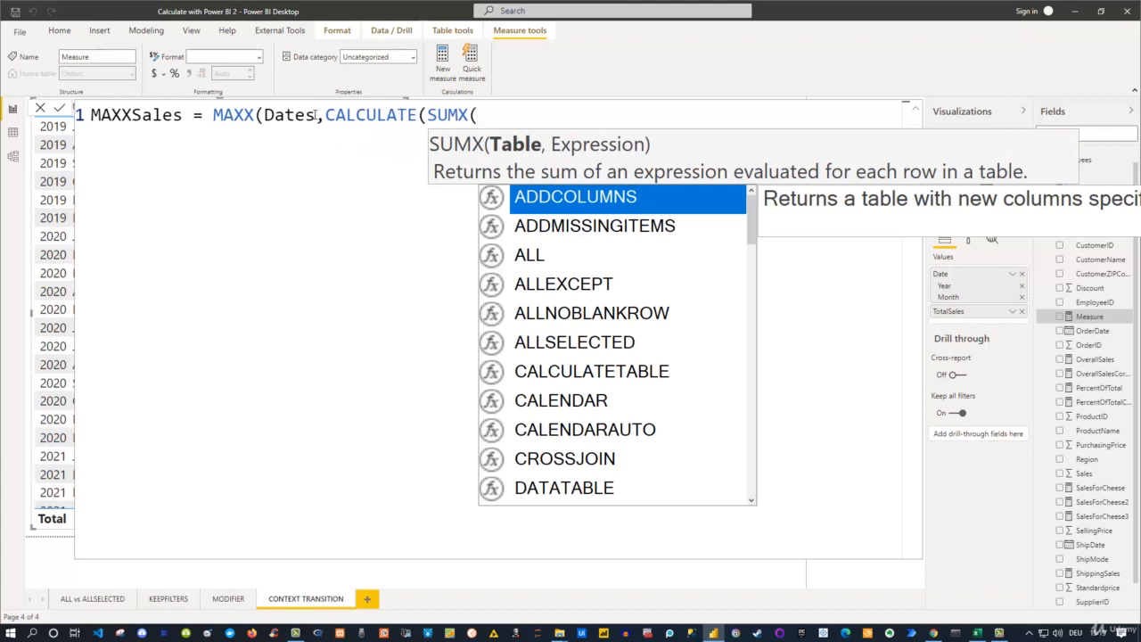
- Complete the SUMX call over the Orders table with the expression Orders[SellingPrice]*Orders[Amount]
text(O)
text(rd)
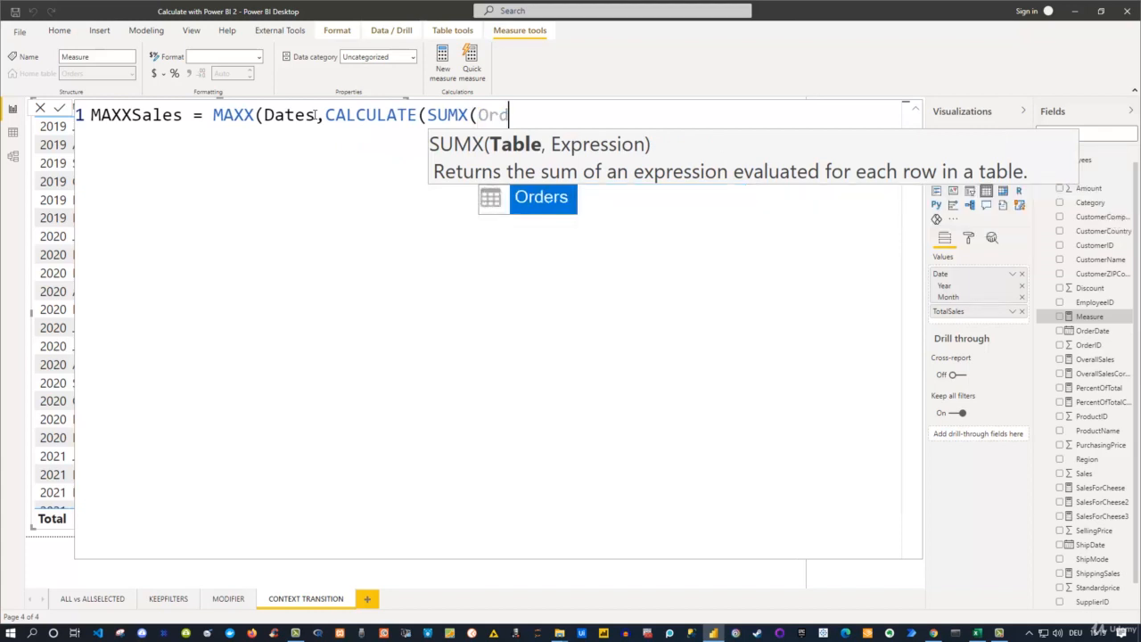
text(ers)
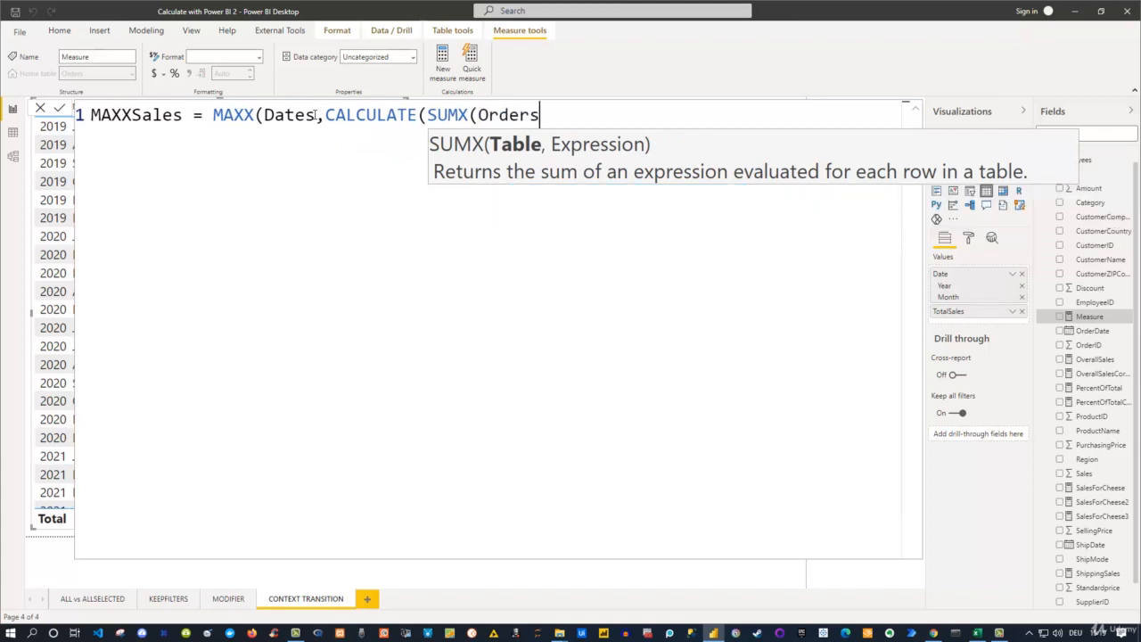
text(,)
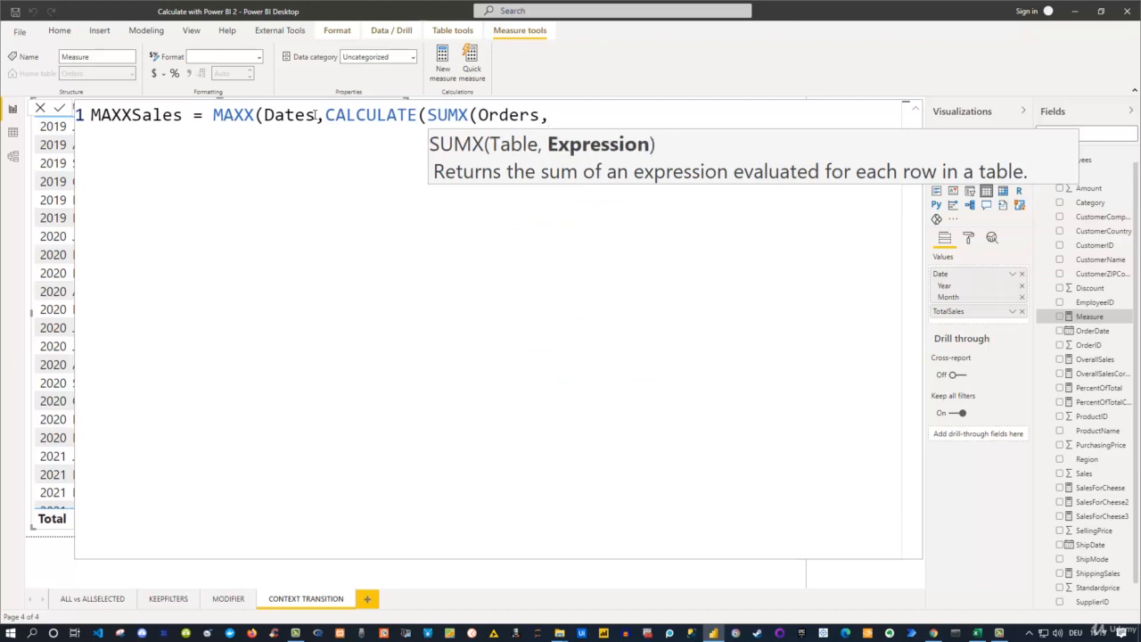
text(sel)
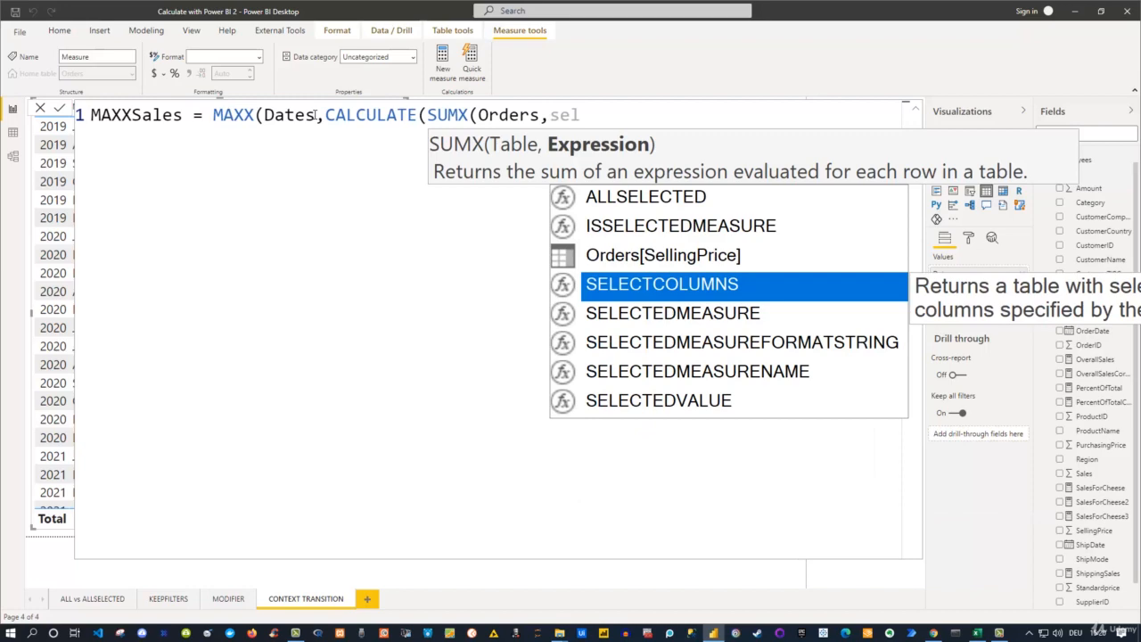
key(Up)
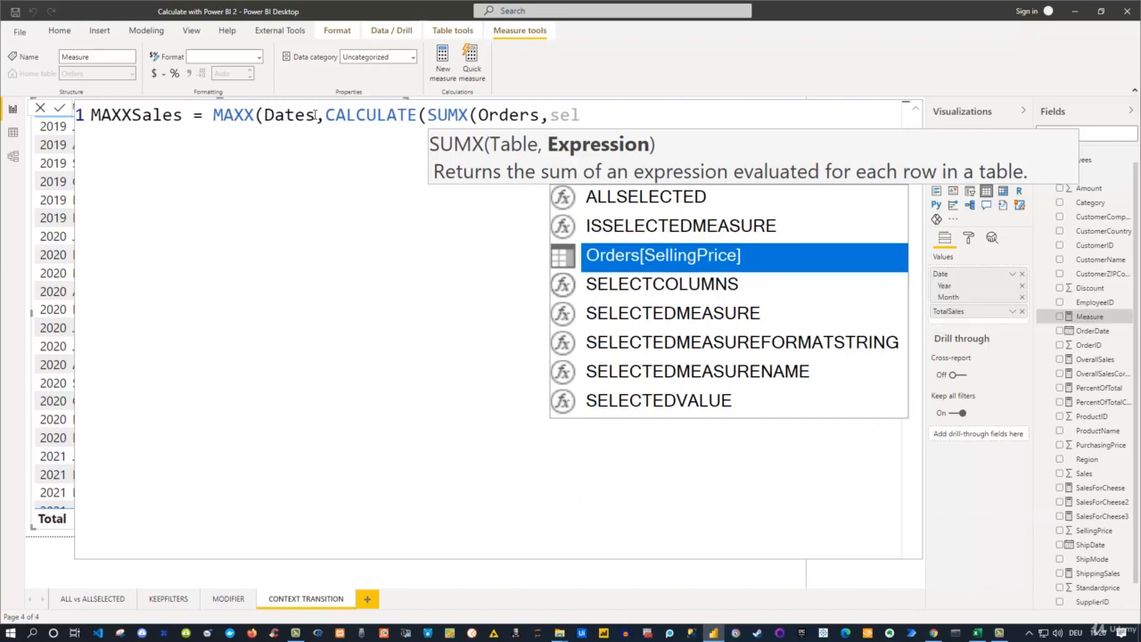
key(Tab)
text(*)
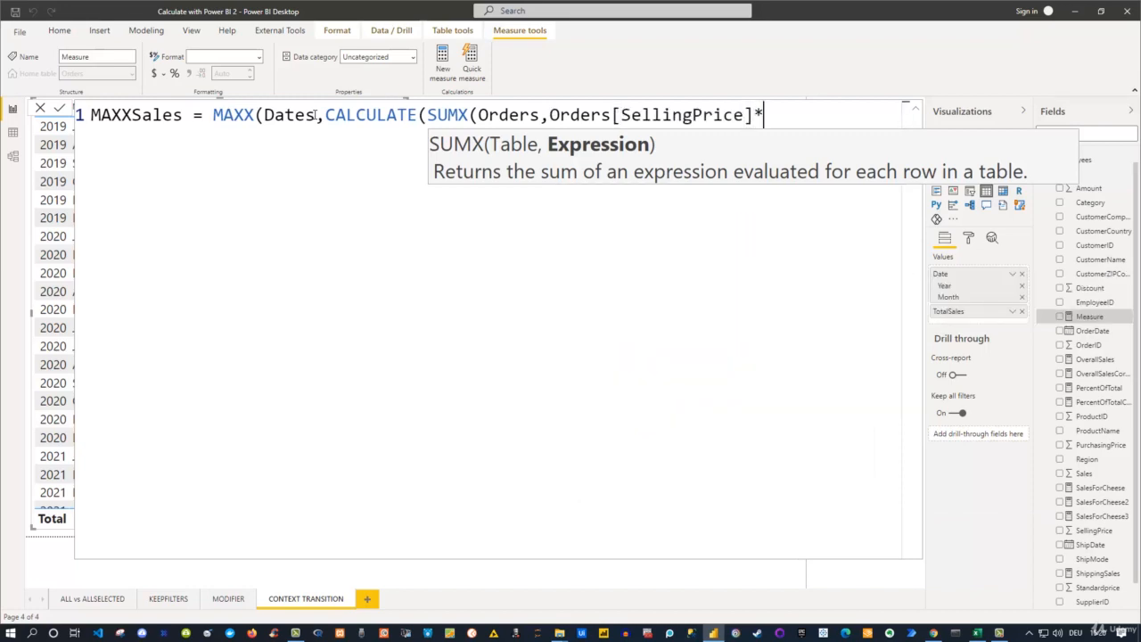
text(amou)
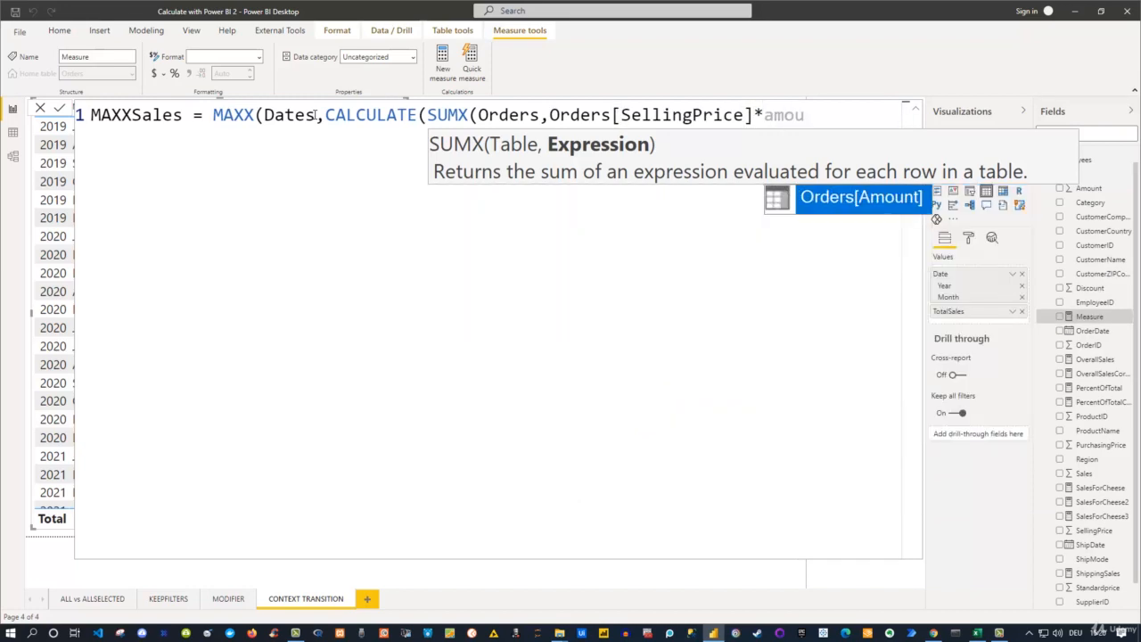
key(Tab)
text())
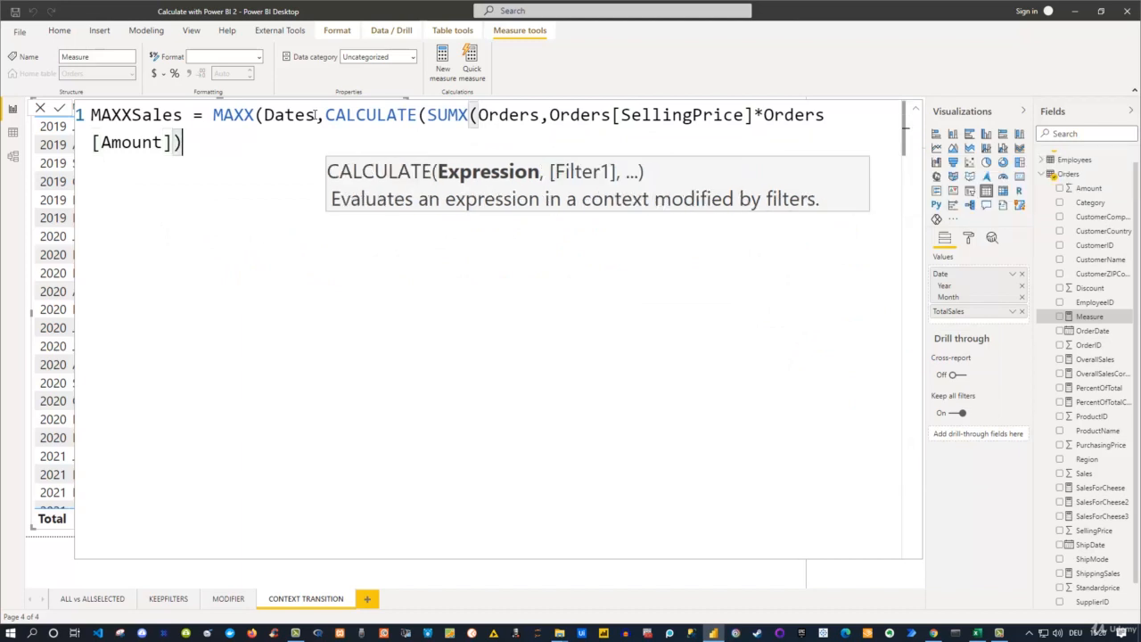
text())
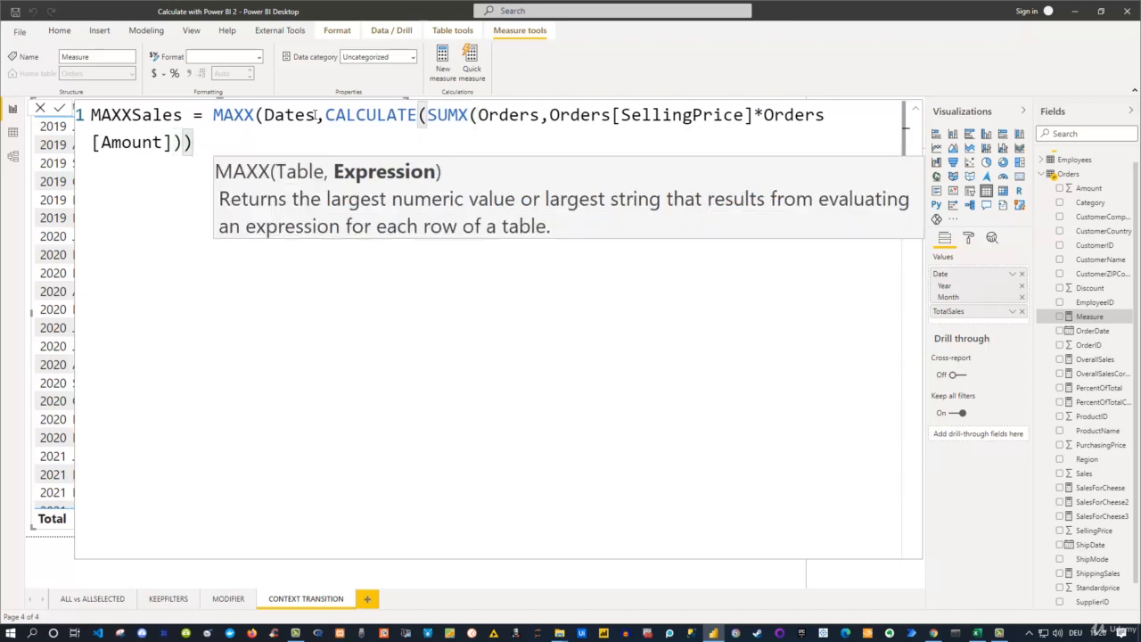
text())
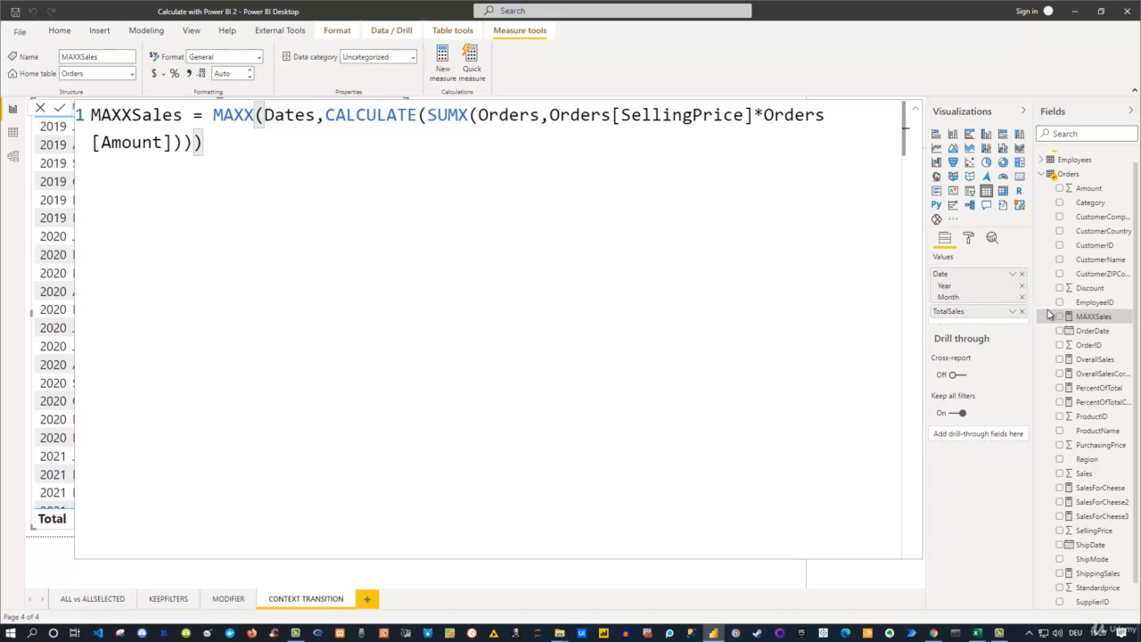
- Close the CALCULATE and MAXX calls to finish the measure, and add MAXXSales to the sales table visual
click(916, 108)
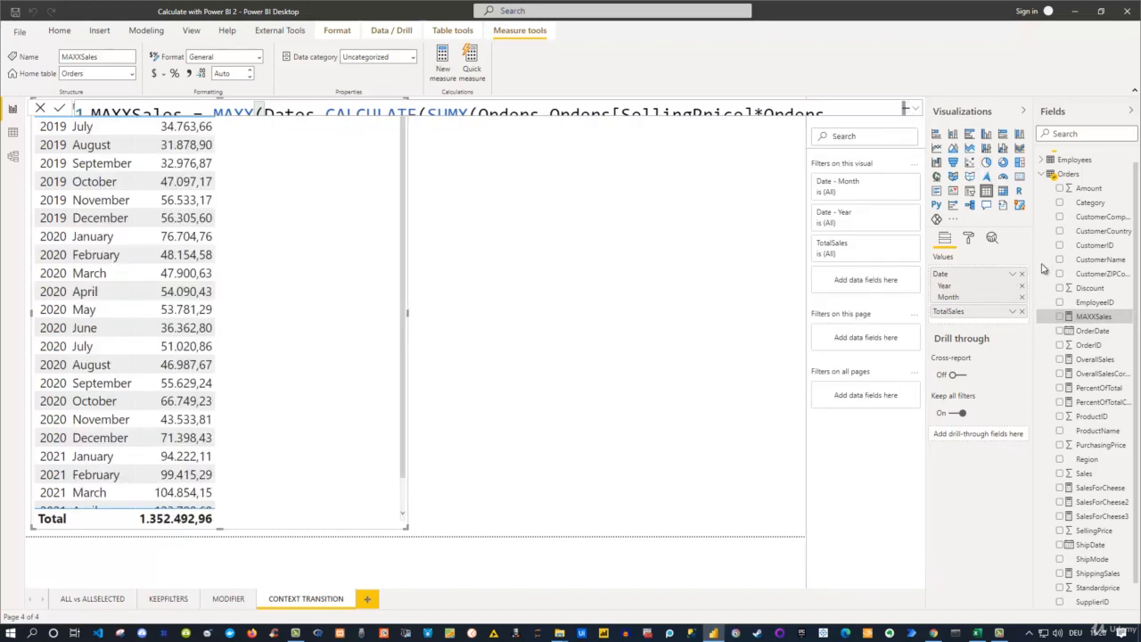
click(1060, 317)
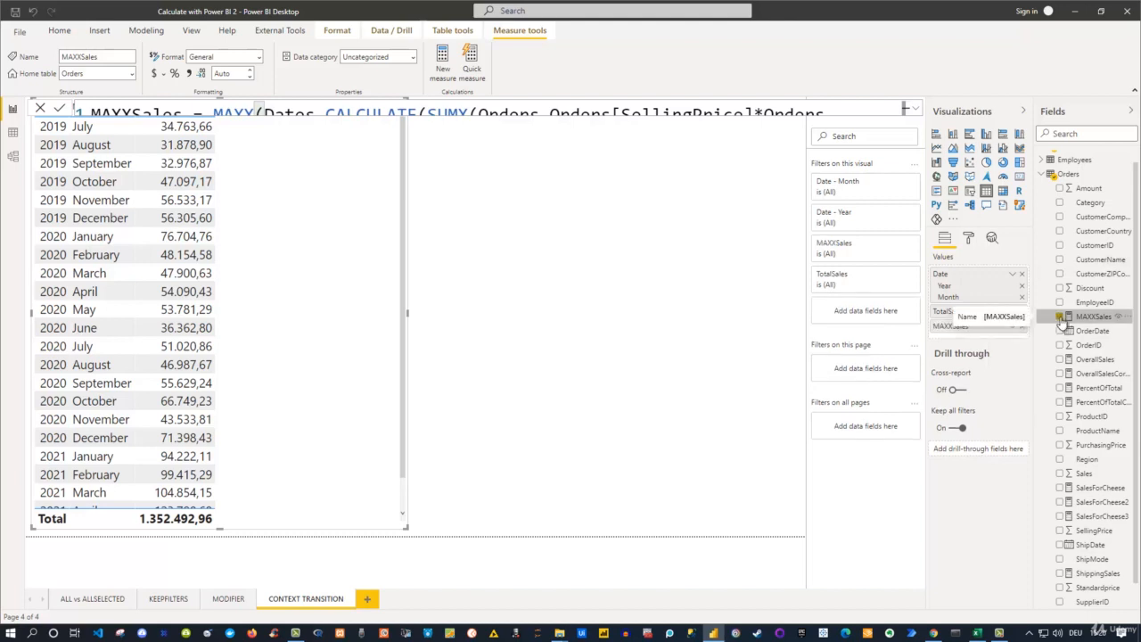
- Switch to the PBI_Training_2.xlsx workbook in Excel and examine the repeated OrderDate values in the Orders sheet
click(486, 212)
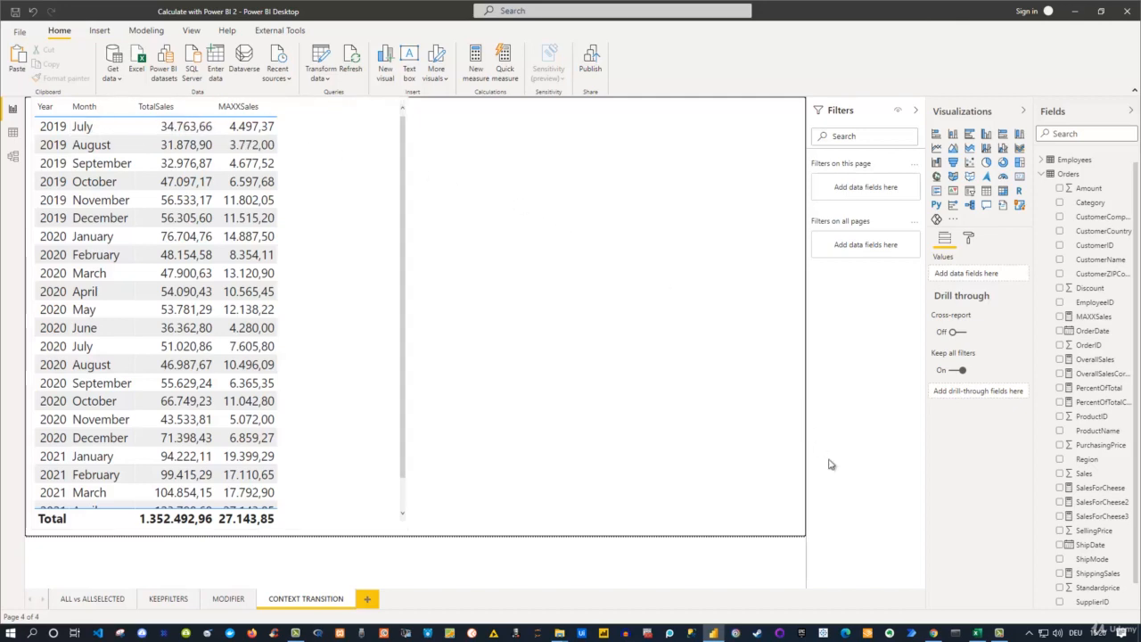
click(977, 633)
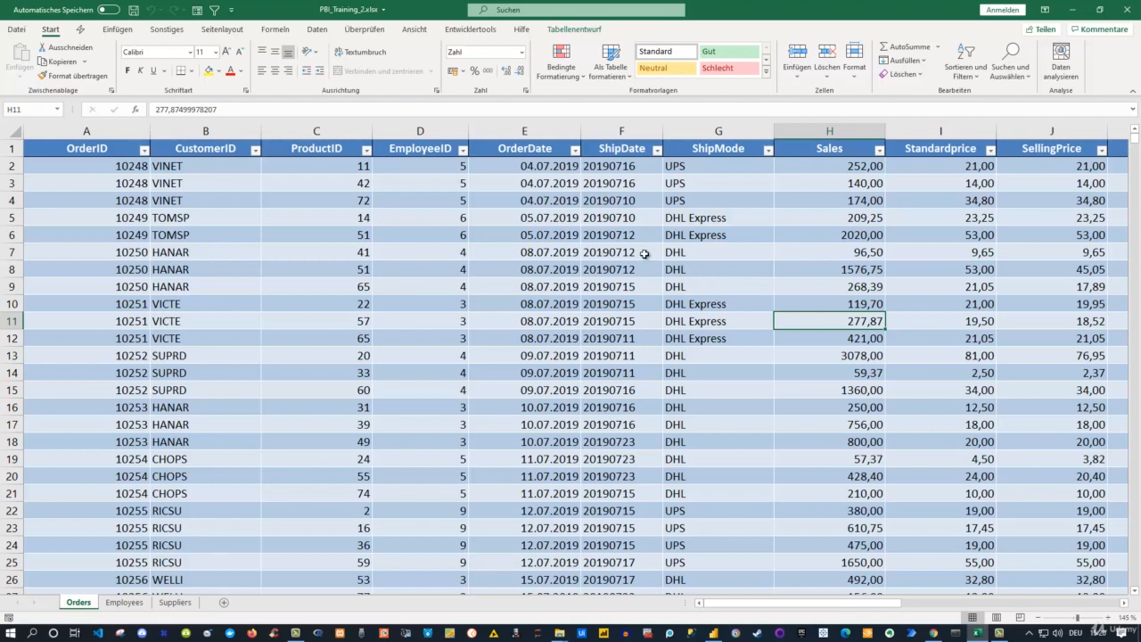
drag(543, 175, 542, 458)
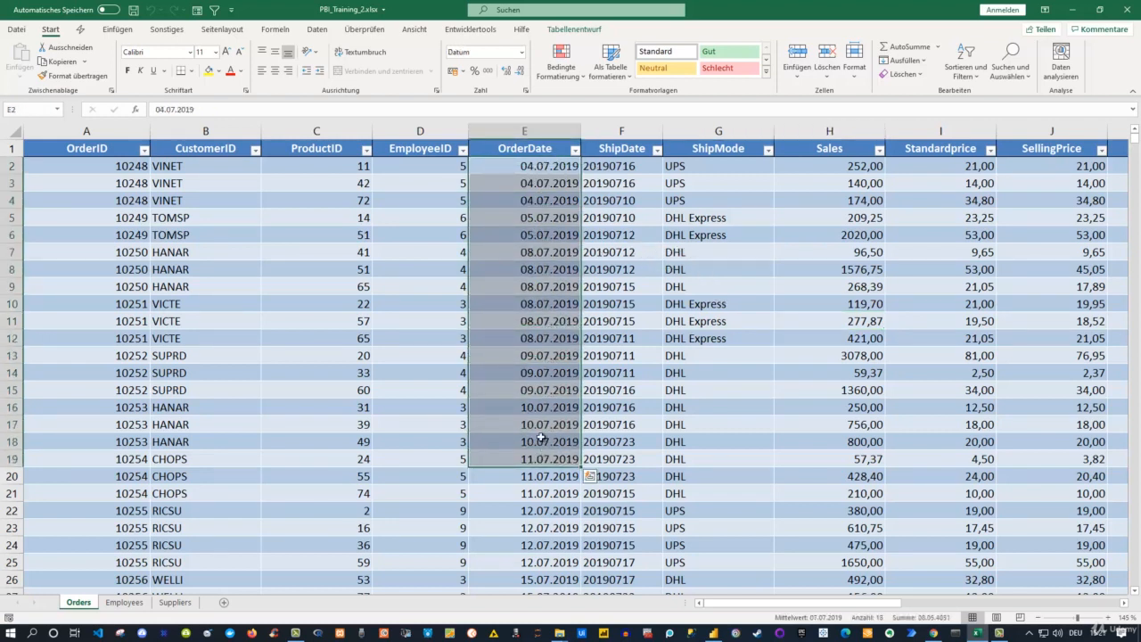
click(540, 355)
drag(539, 355, 542, 387)
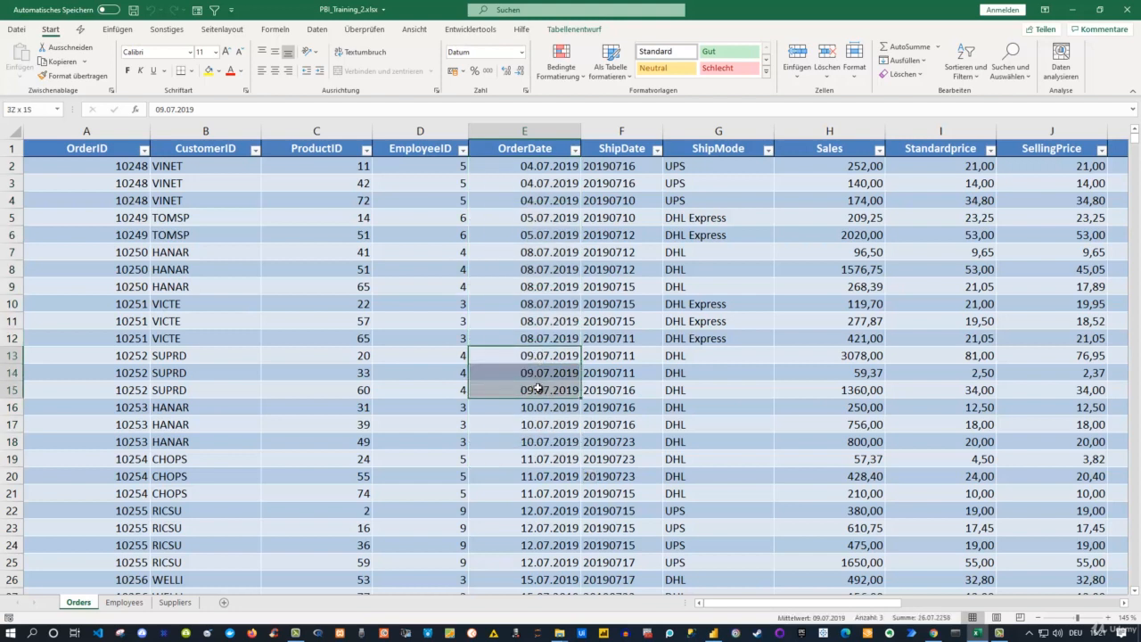
- Check the sum of the Sales values for the orders dated 09.07.2019 in the Orders sheet
drag(862, 338, 856, 355)
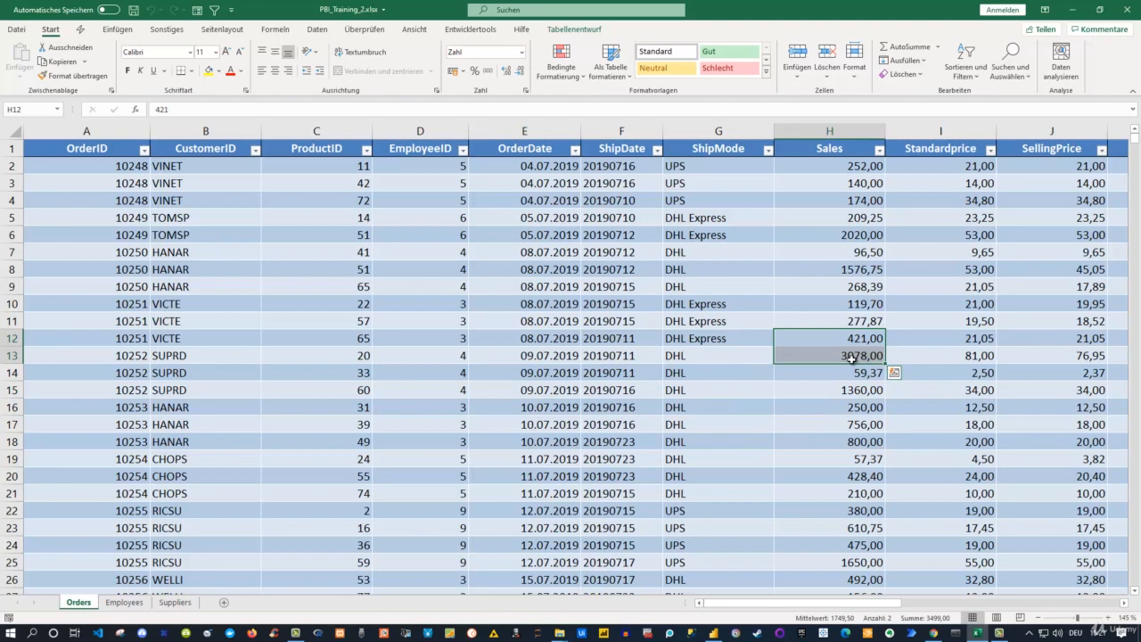
scroll(851, 357, down, 2)
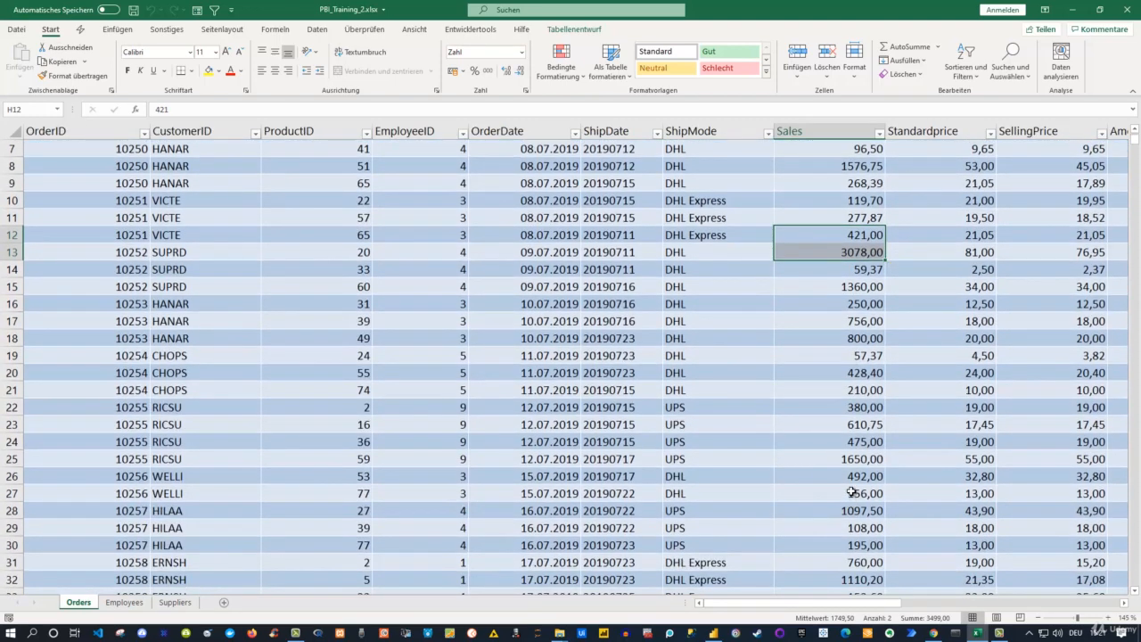
scroll(851, 492, down, 3)
scroll(852, 492, up, 5)
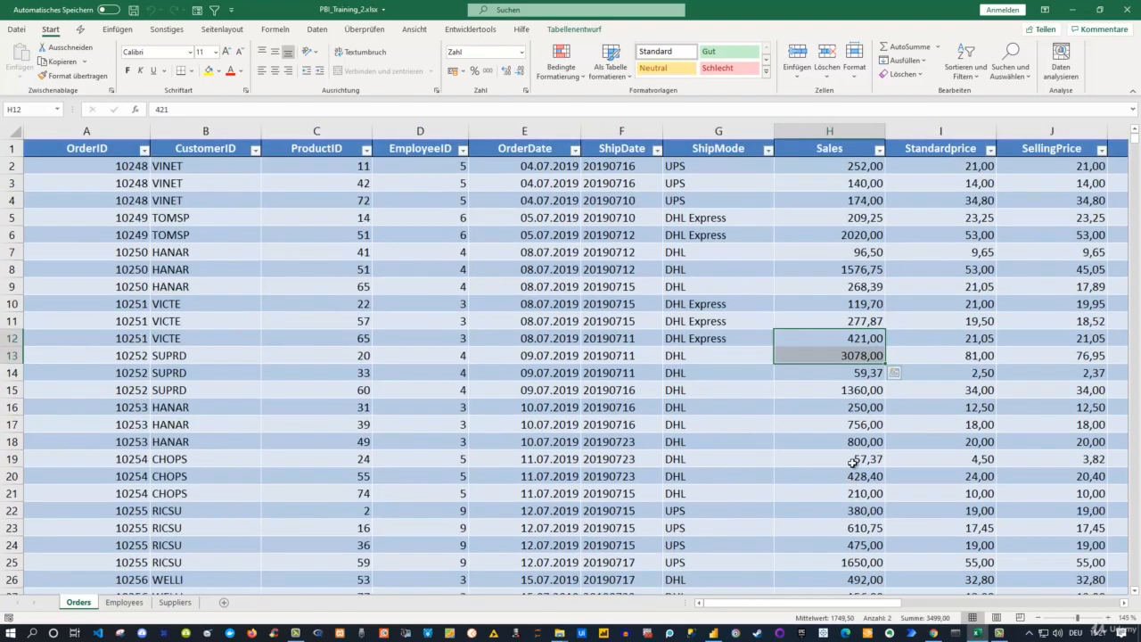
click(854, 340)
drag(534, 355, 548, 384)
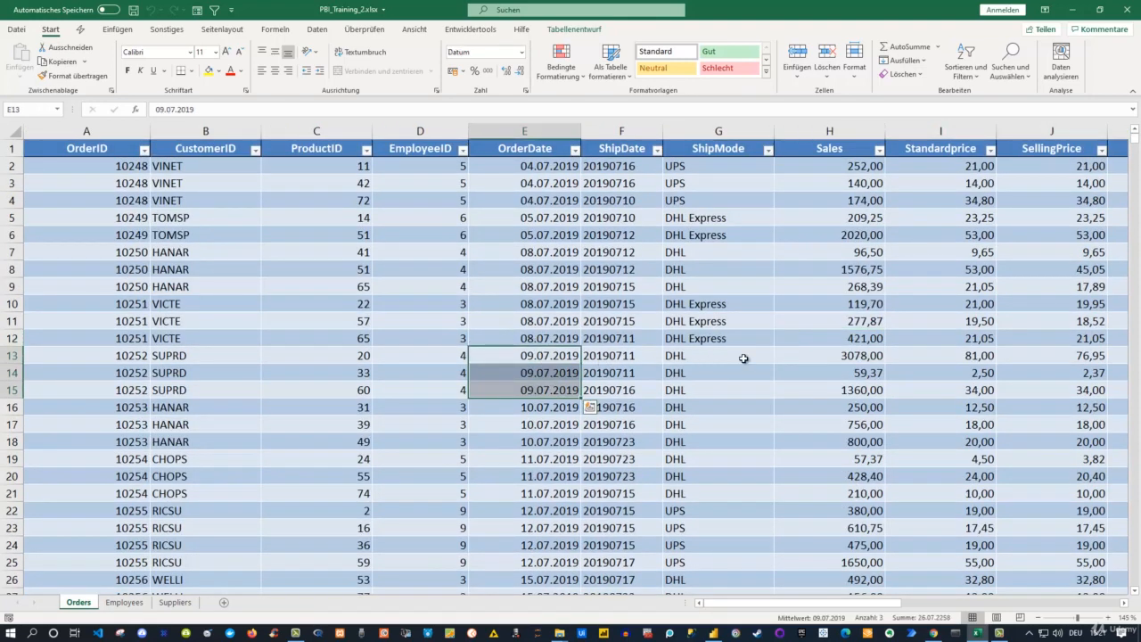
click(845, 356)
drag(845, 356, 847, 387)
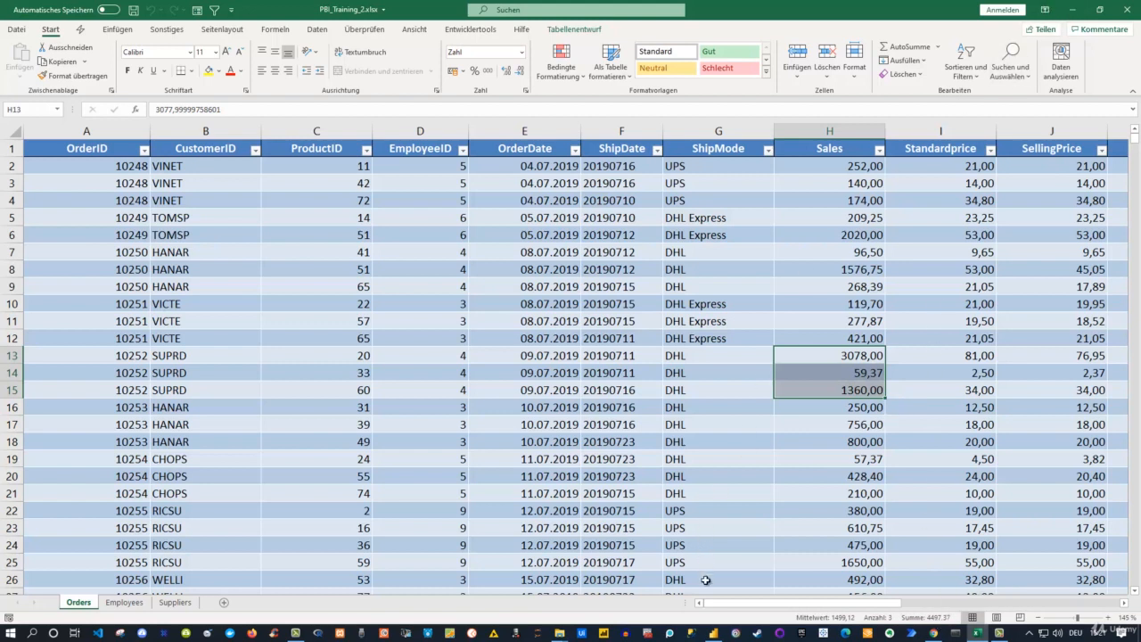
- Switch back to Power BI Desktop and copy the complete formula of the MAXXSales measure
click(714, 633)
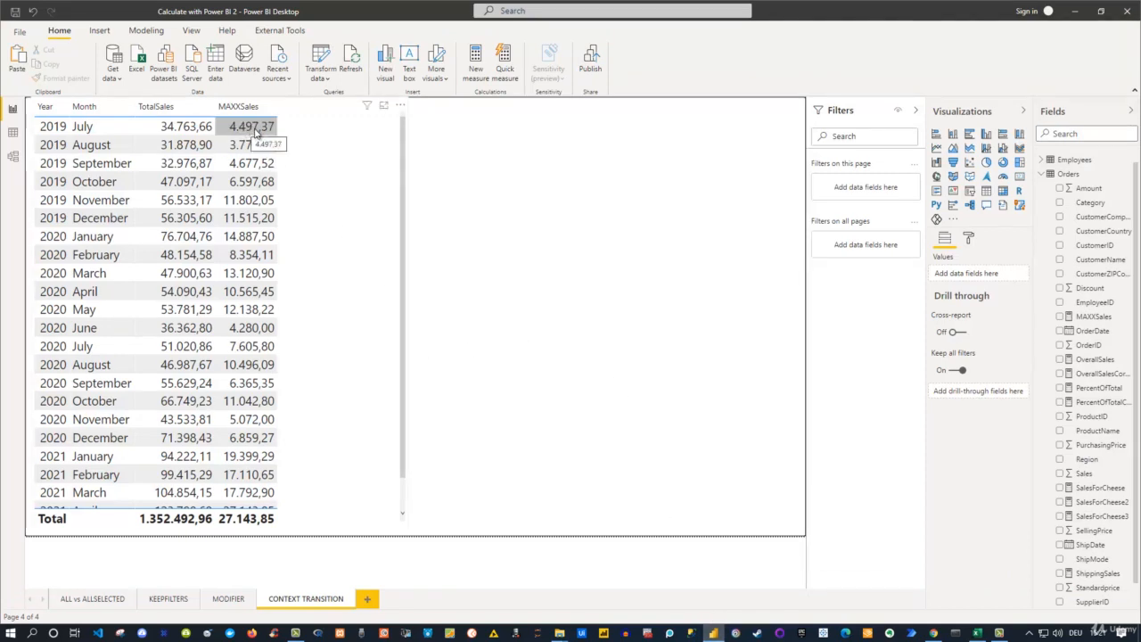
click(1094, 317)
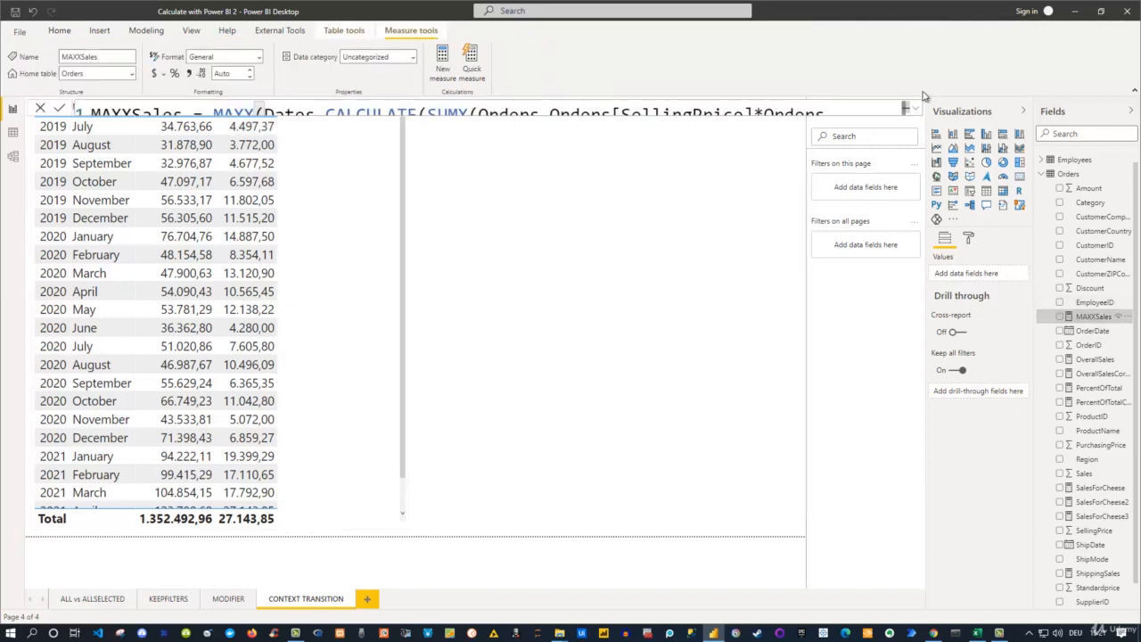
click(917, 109)
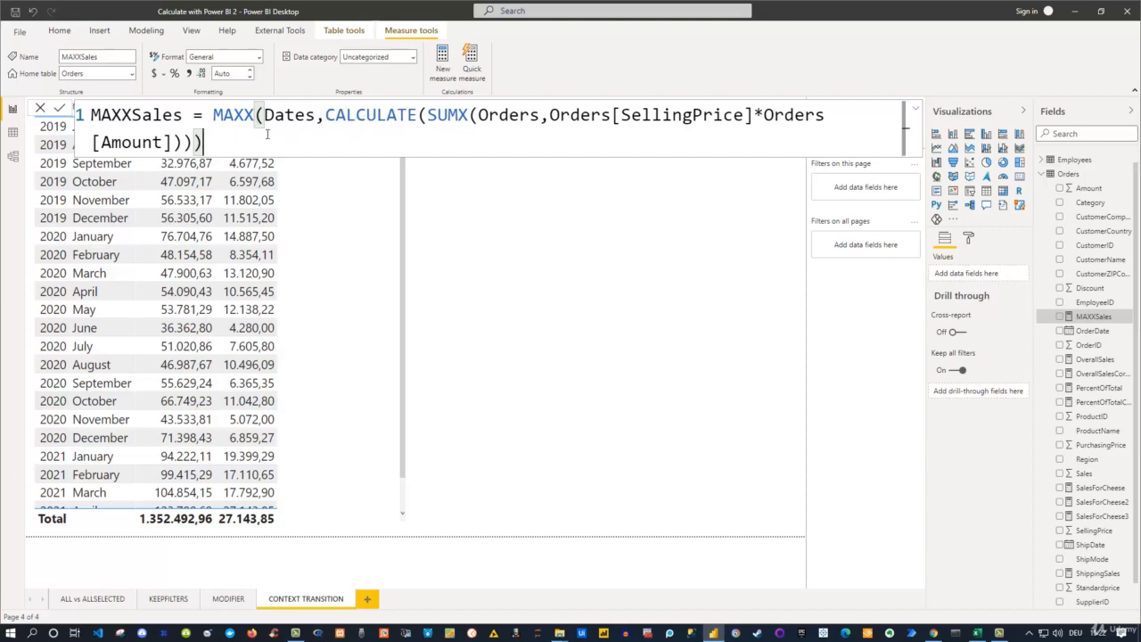
click(239, 136)
drag(213, 144, 91, 114)
key(ctrl+c)
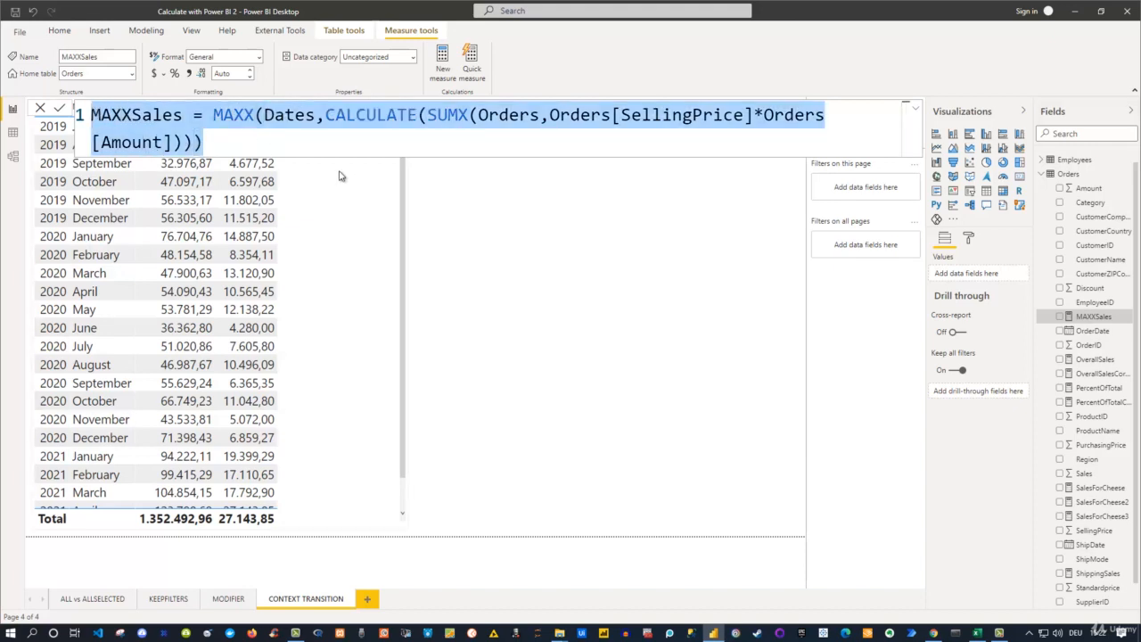
click(582, 235)
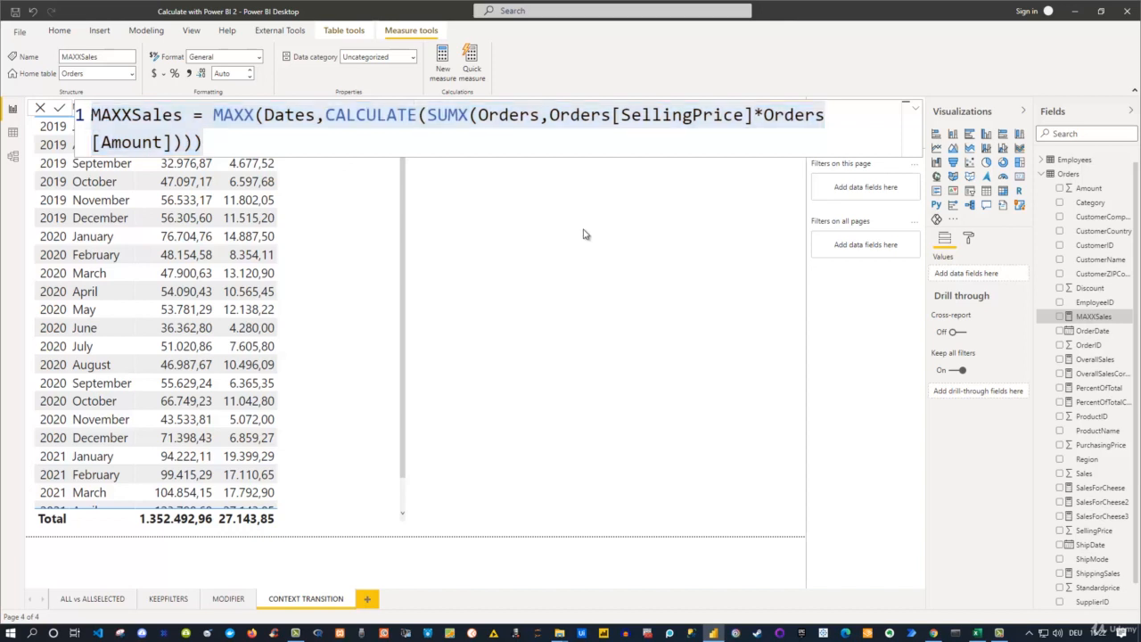
- Create a new measure in the Orders table from the copied MAXXSales formula and name it MAXXSalesWrong
right_click(1069, 176)
click(1009, 186)
key(ctrl+v)
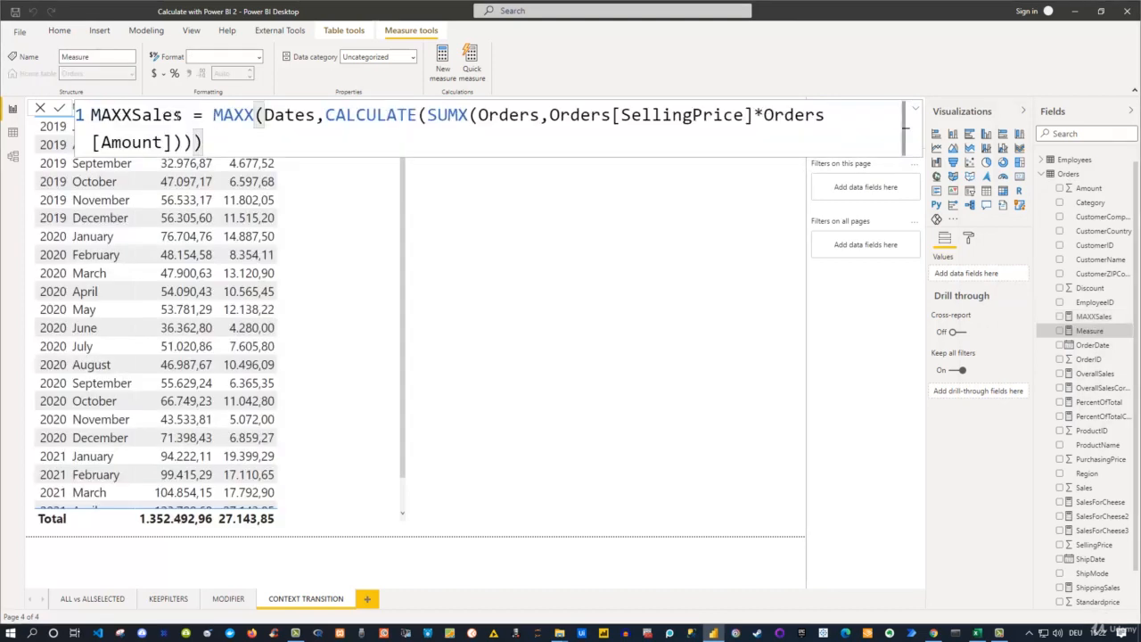
double_click(184, 116)
text(W)
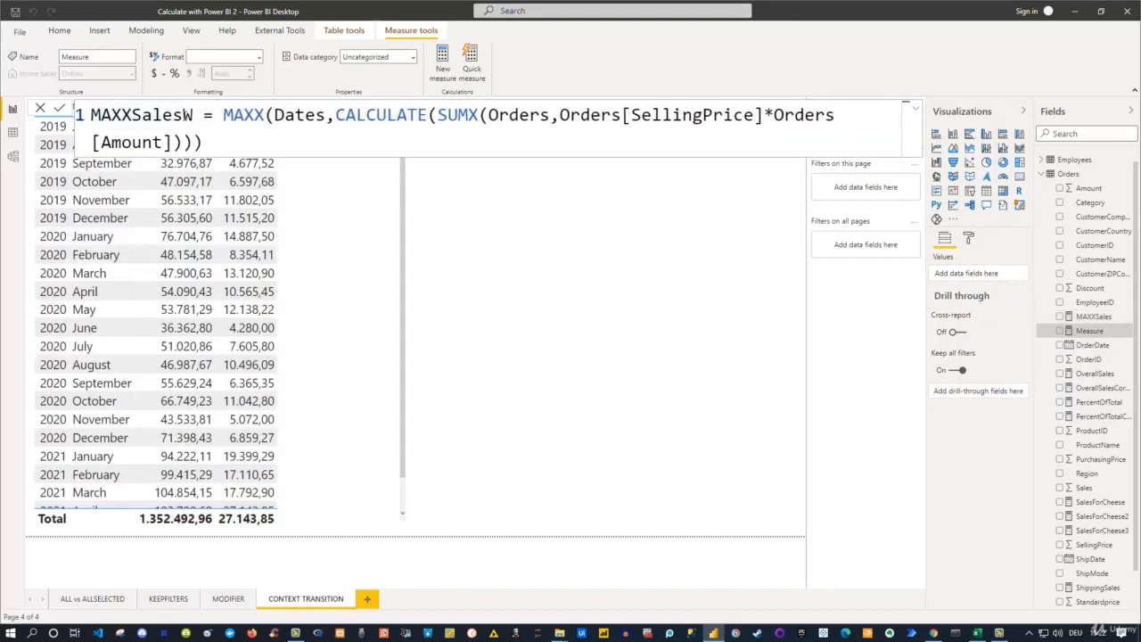
text(rong)
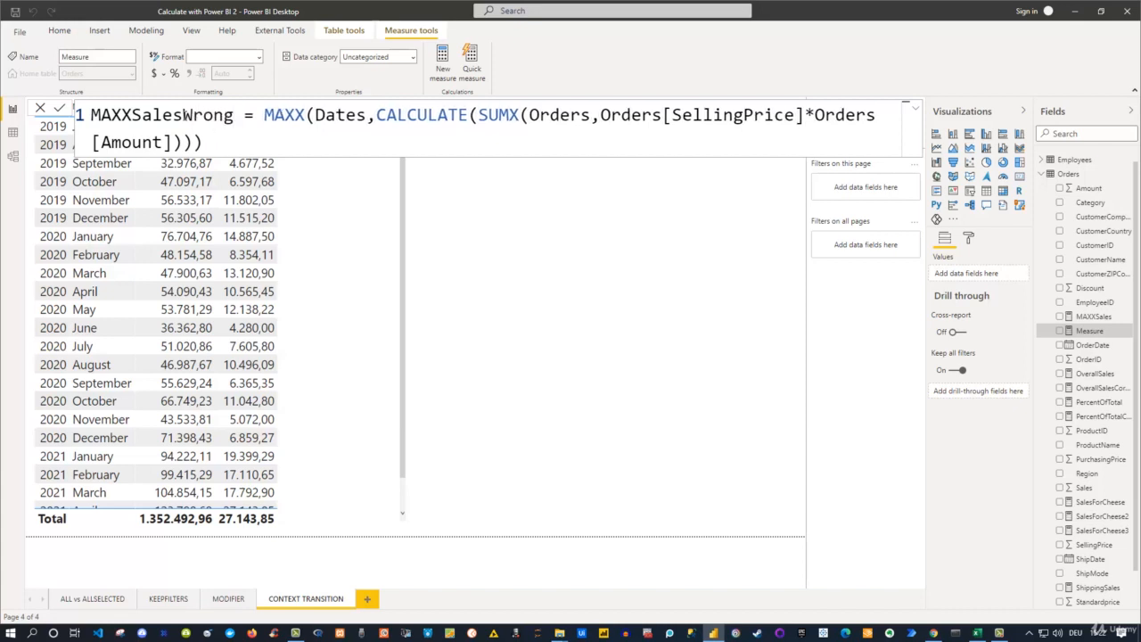
- Remove CALCULATE and its pair of parentheses from the MAXXSalesWrong formula so MAXX iterates SUMX directly, and commit the measure
click(377, 116)
drag(378, 116, 469, 116)
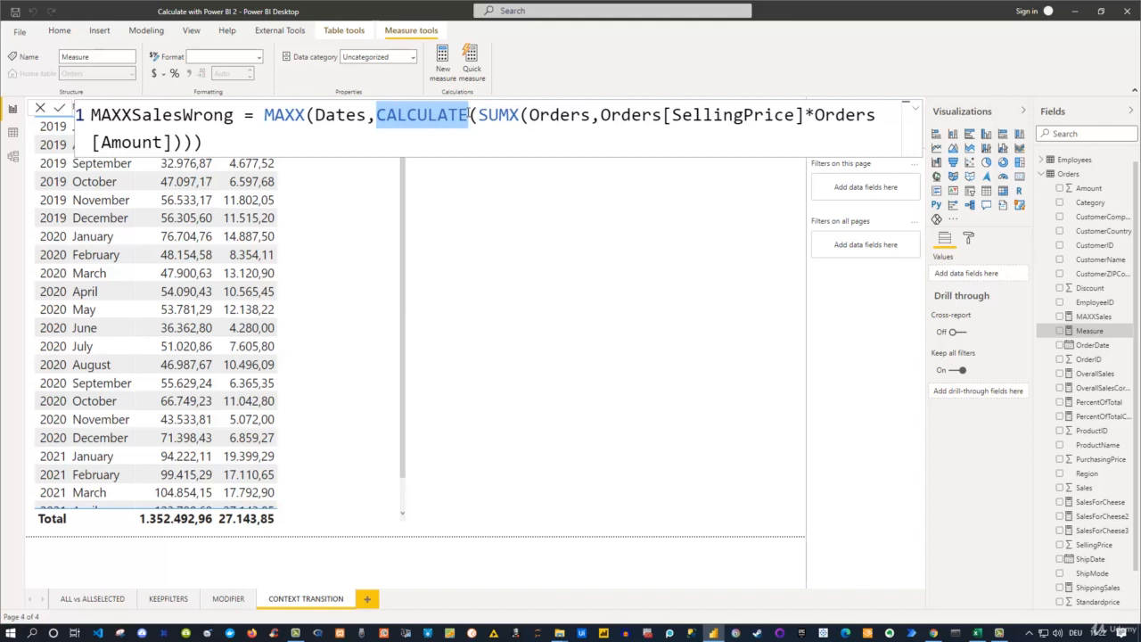
key(BackSpace)
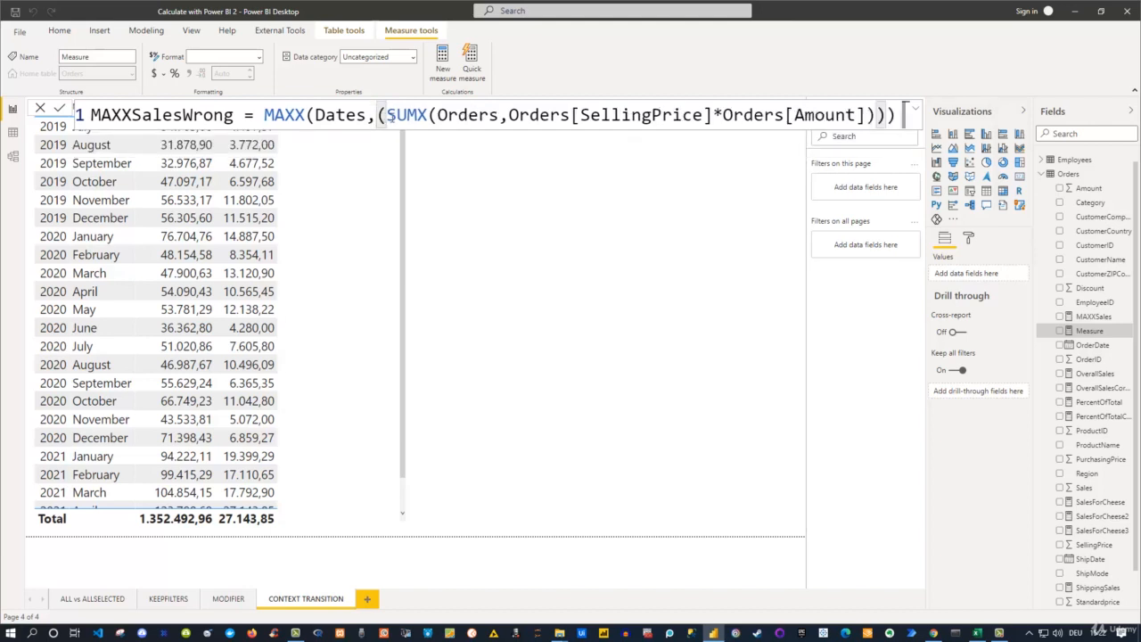
key(Delete)
click(865, 116)
key(Delete)
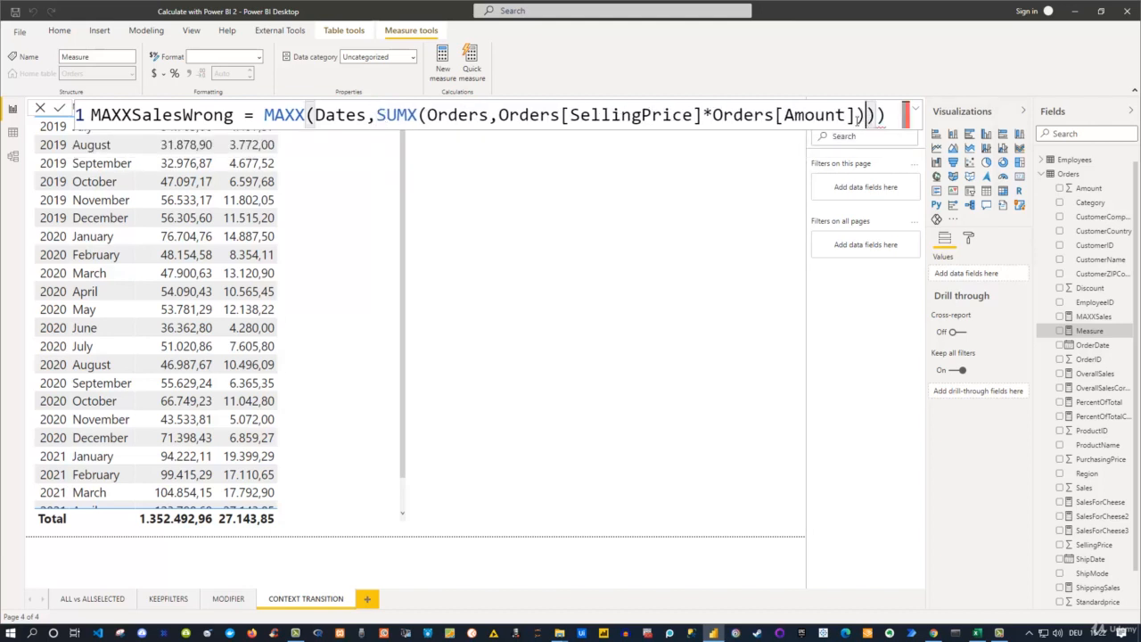
click(885, 114)
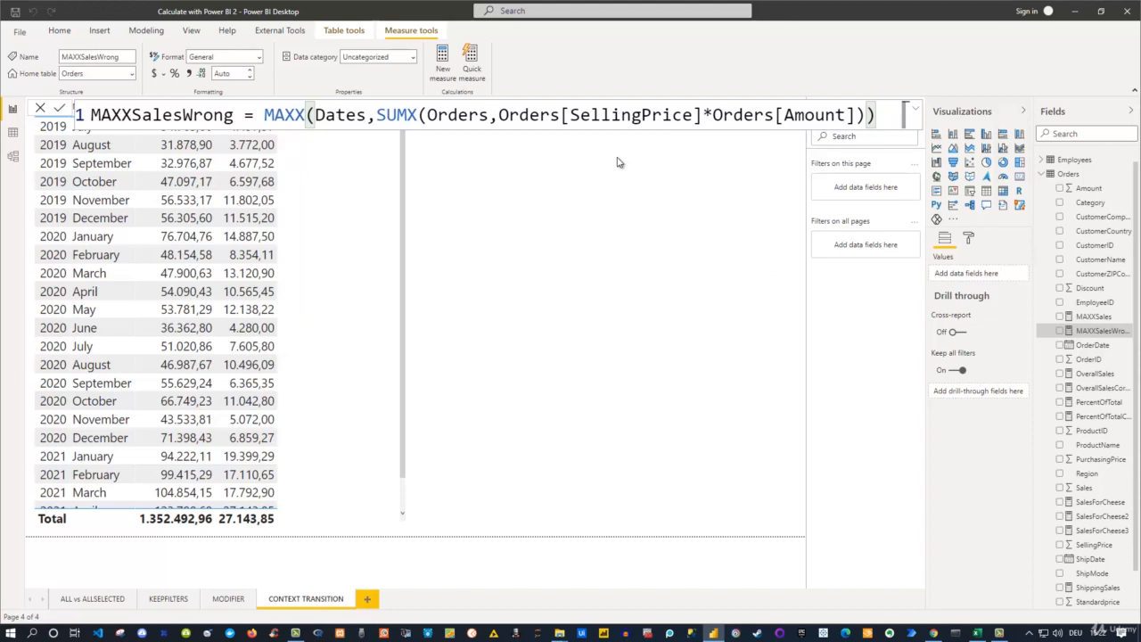
click(570, 203)
- Add the MAXXSalesWrong measure to the sales table visual and widen the visual
click(344, 213)
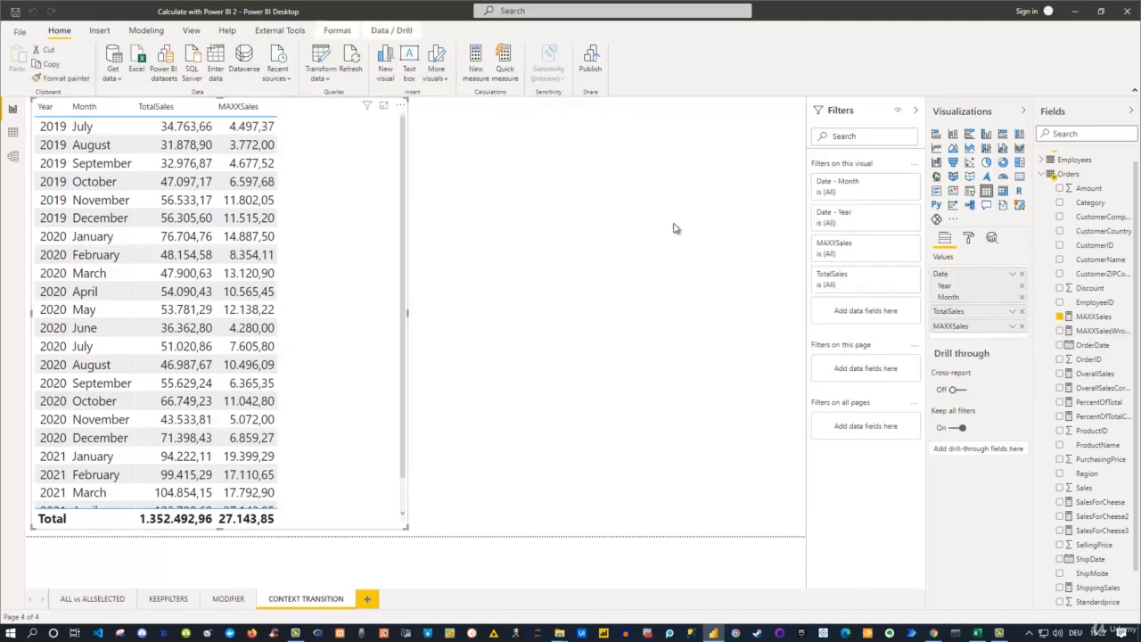
click(1062, 331)
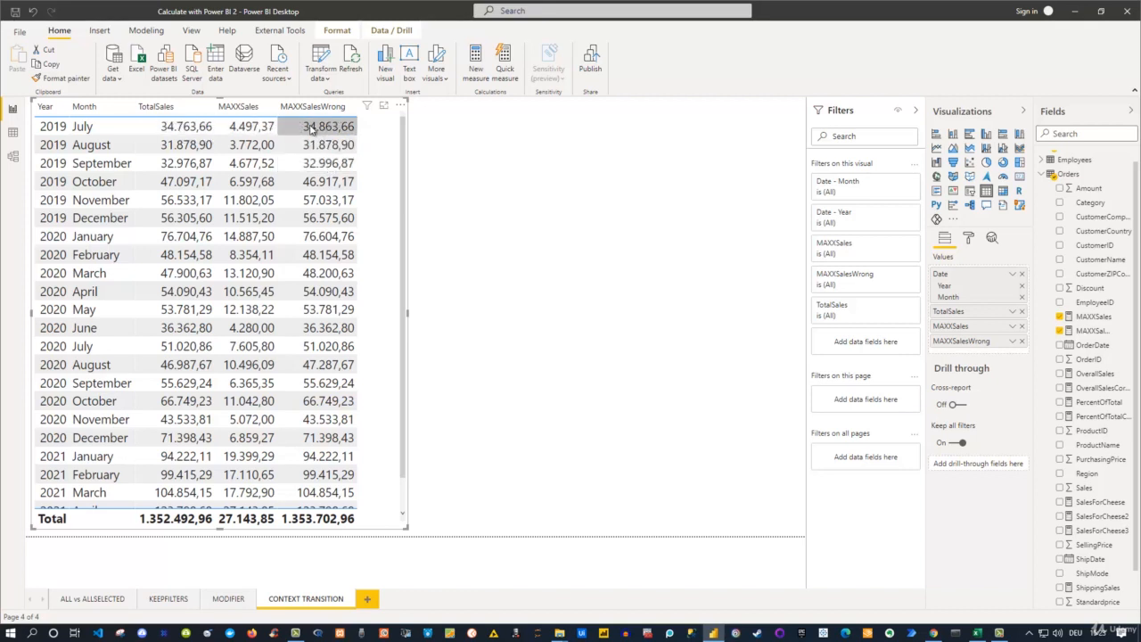
click(411, 313)
click(403, 314)
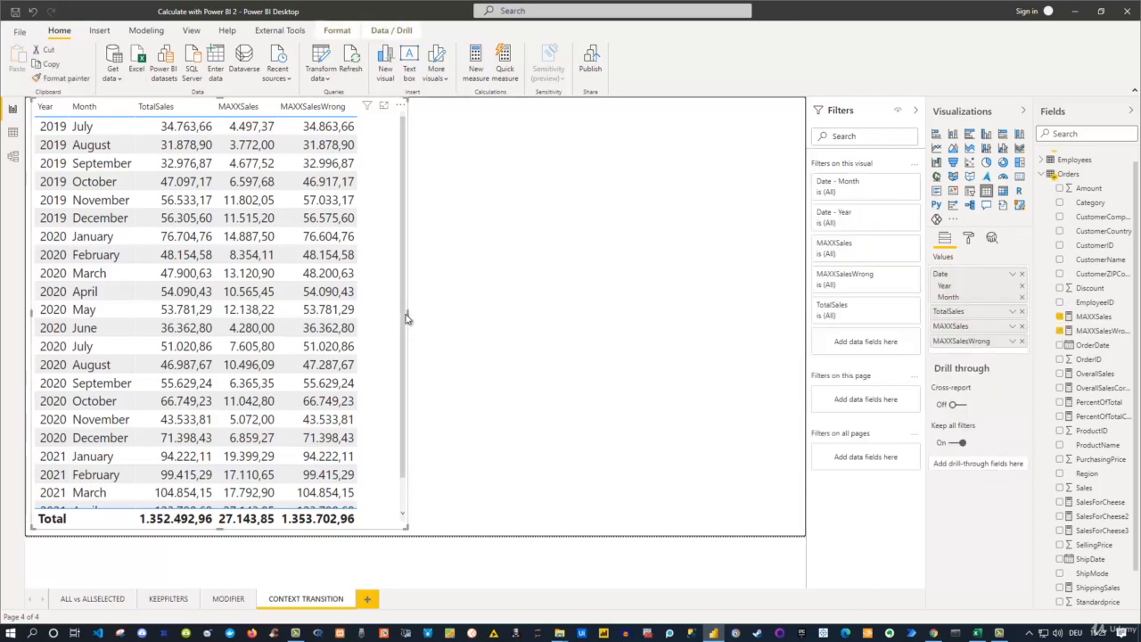
drag(407, 317, 486, 321)
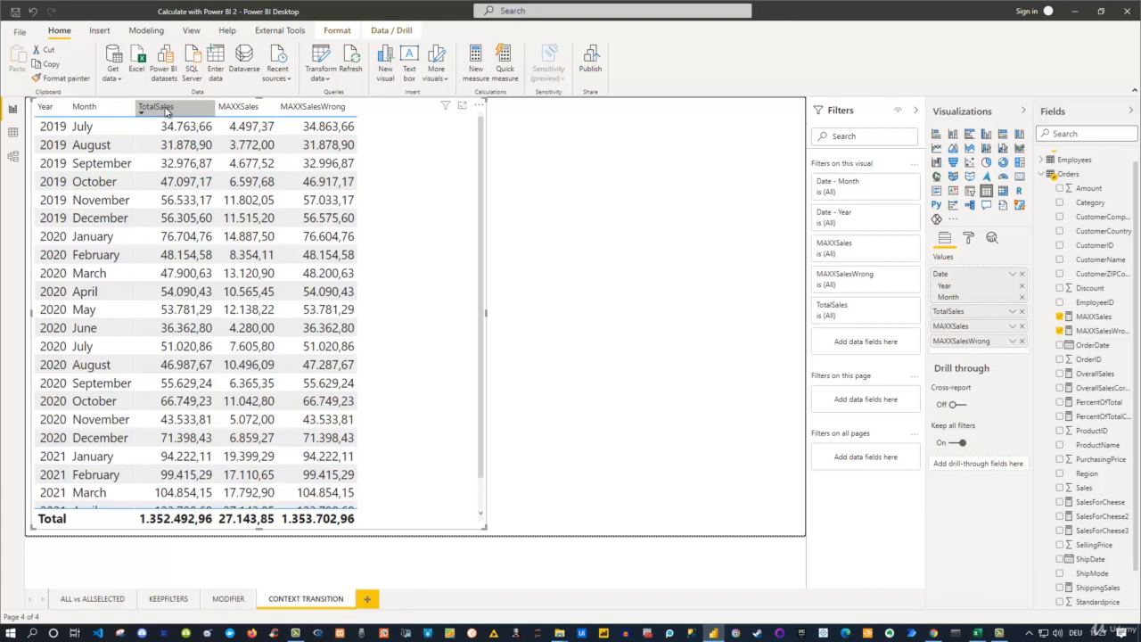
- Examine the formulas of the TotalSales and MAXXSales measures to compare how each one computes sales
scroll(1069, 481, down, 1)
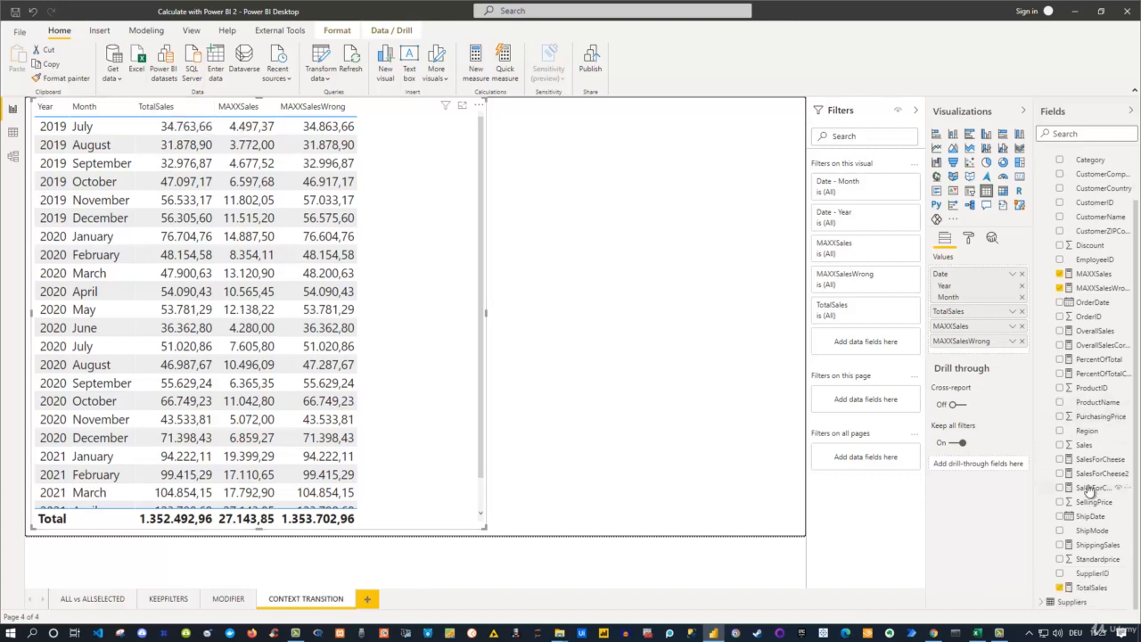
click(1067, 590)
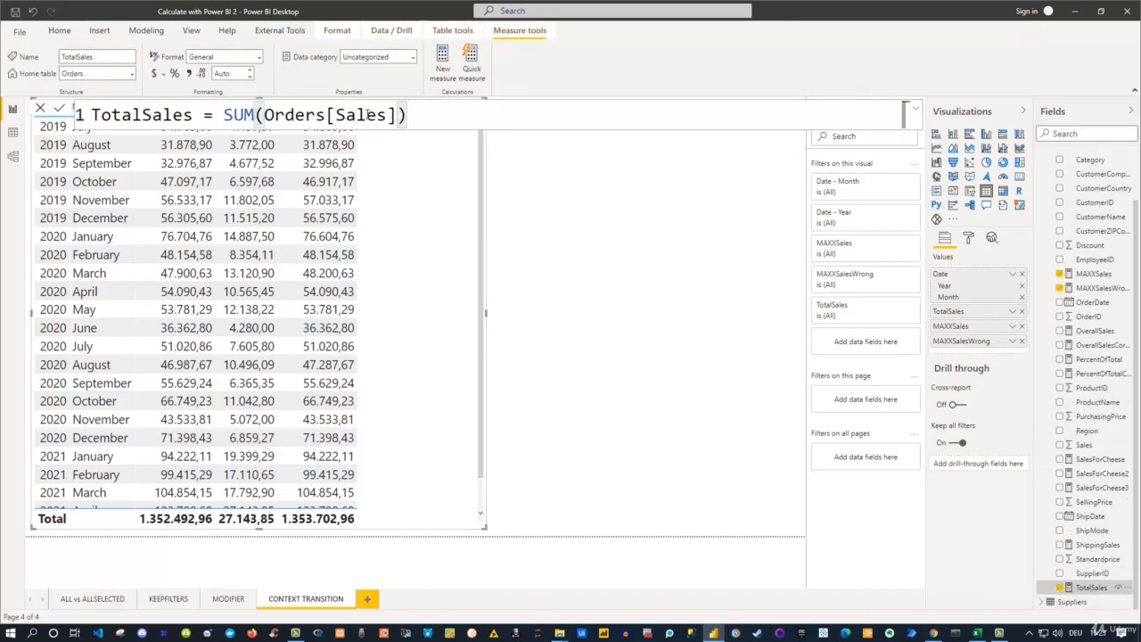
click(569, 189)
click(357, 136)
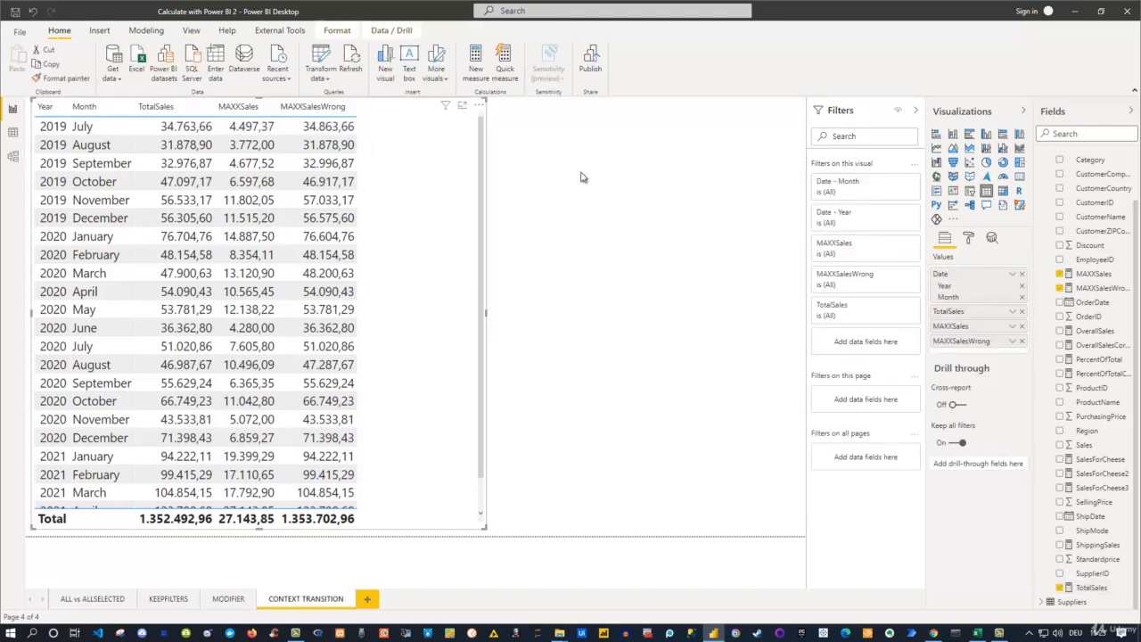
click(1093, 274)
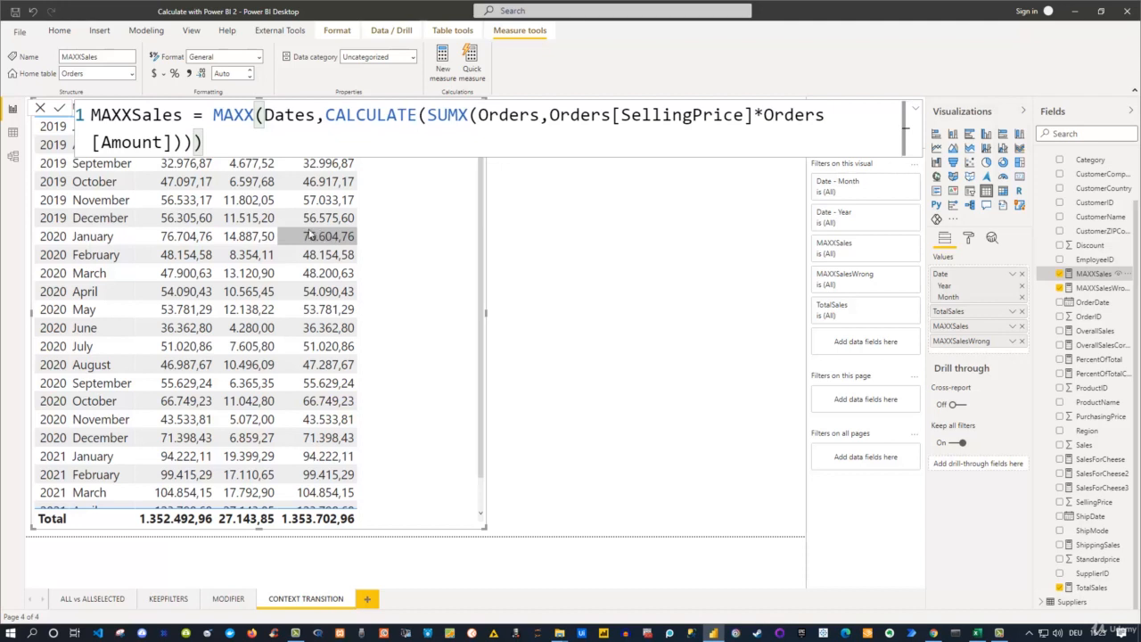
click(645, 264)
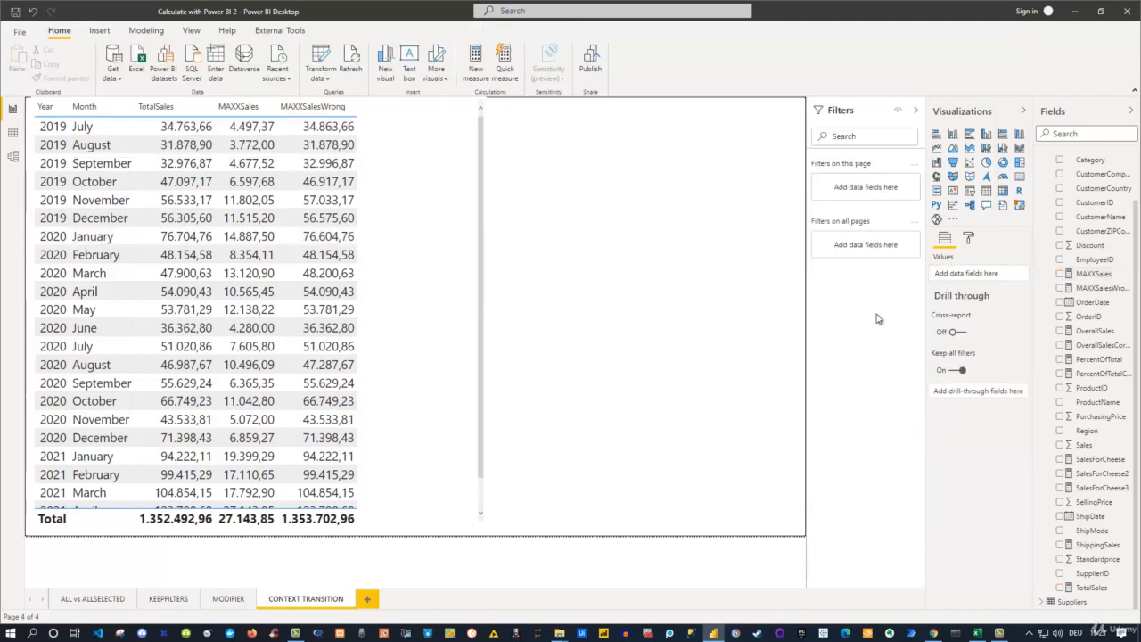
- Copy the SUMX(Orders,Orders[SellingPrice]*Orders[Amount]) expression from inside CALCULATE in the MAXXSales formula
click(1093, 274)
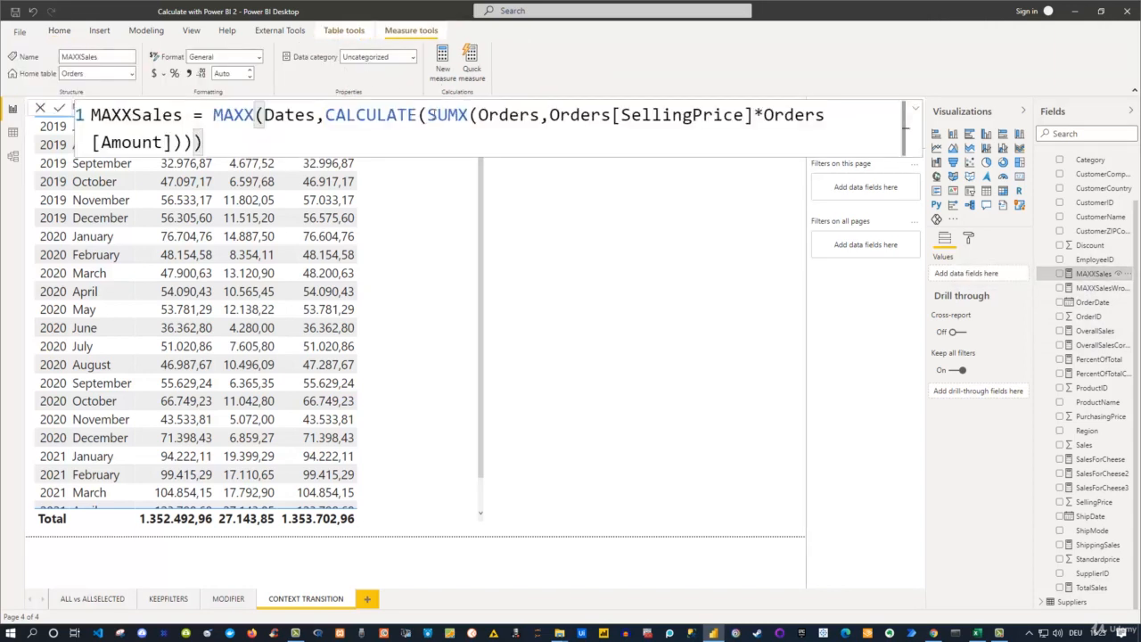
drag(428, 116, 193, 142)
key(ctrl+c)
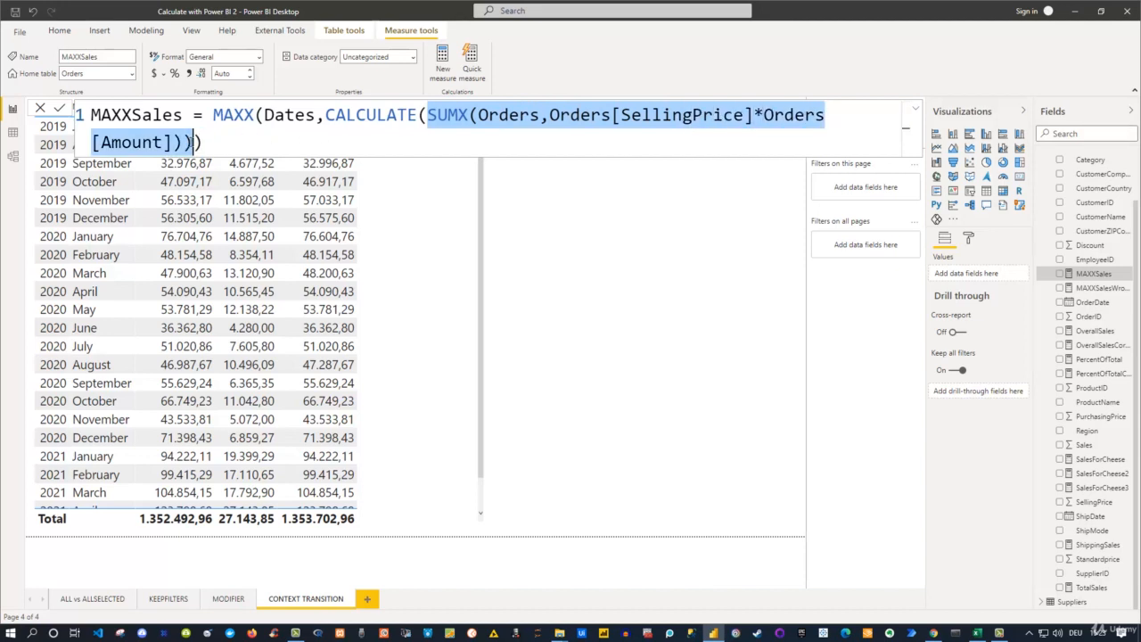
click(514, 219)
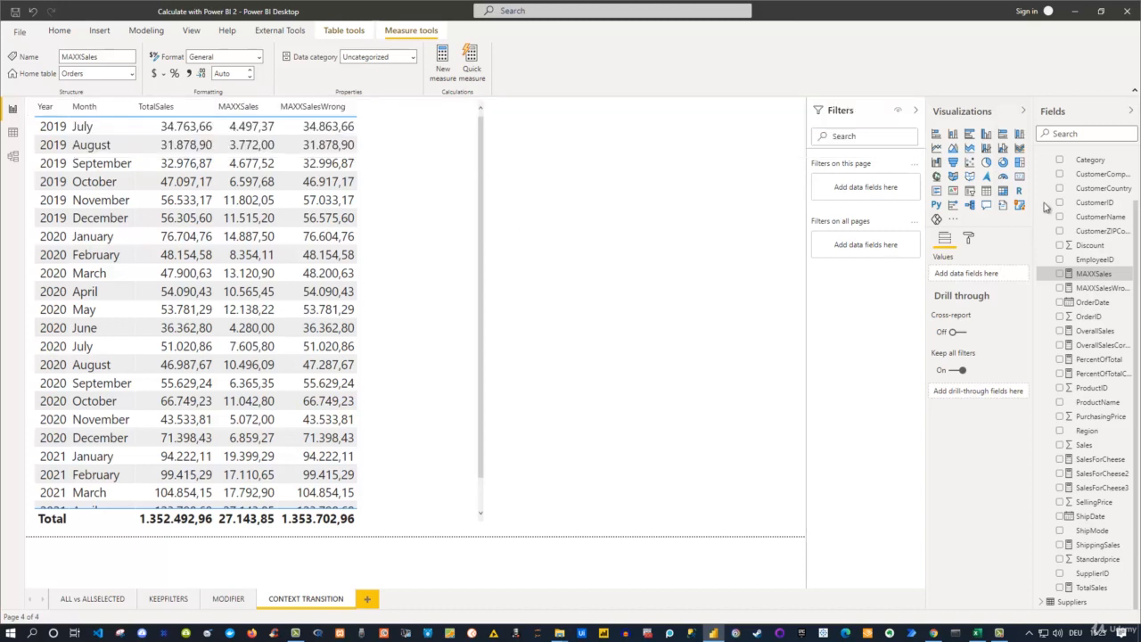
- Create a measure in the Orders table with the formula TotalSales2 = SUMX(Orders,Orders[SellingPrice]*Orders[Amount]), without the surplus closing parenthesis, and commit it
scroll(1086, 219, up, 1)
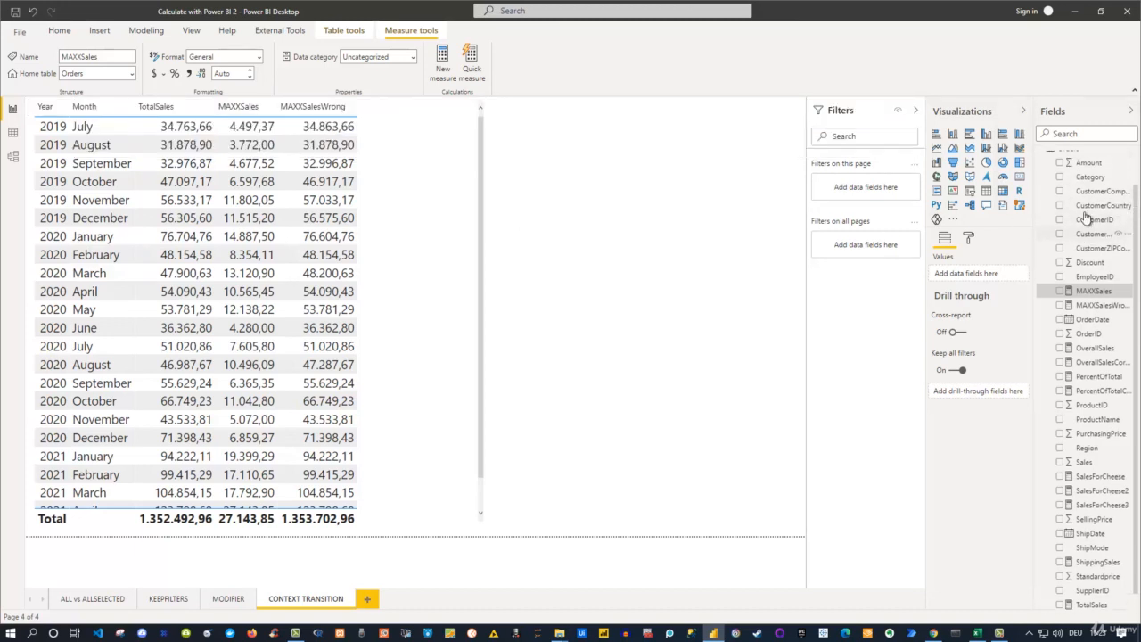
scroll(1085, 219, up, 3)
right_click(1055, 195)
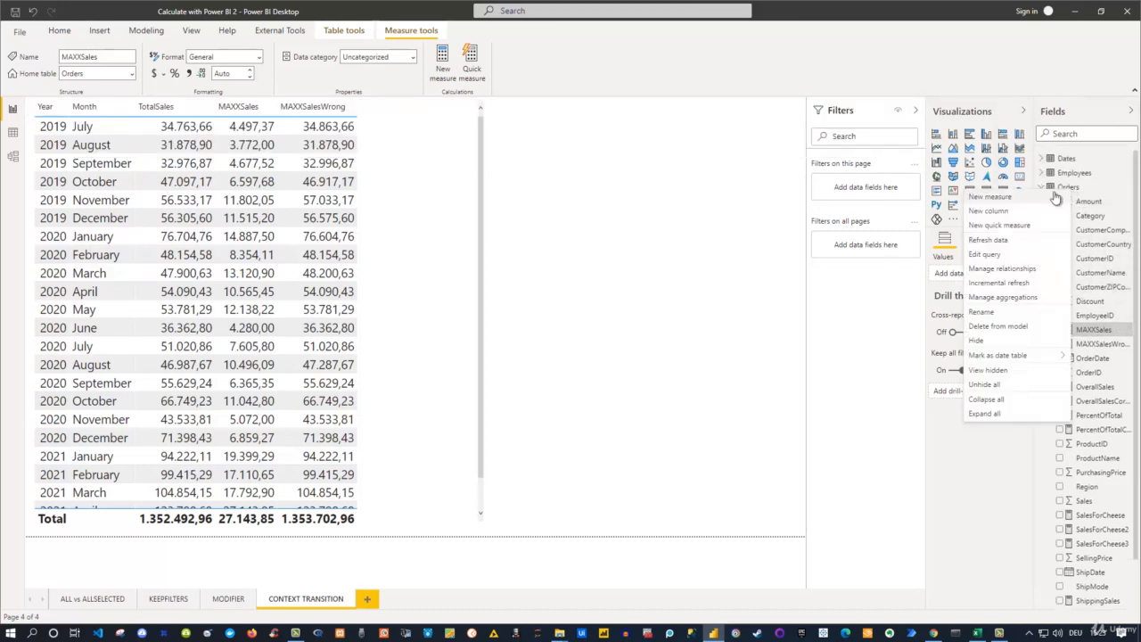
click(1038, 198)
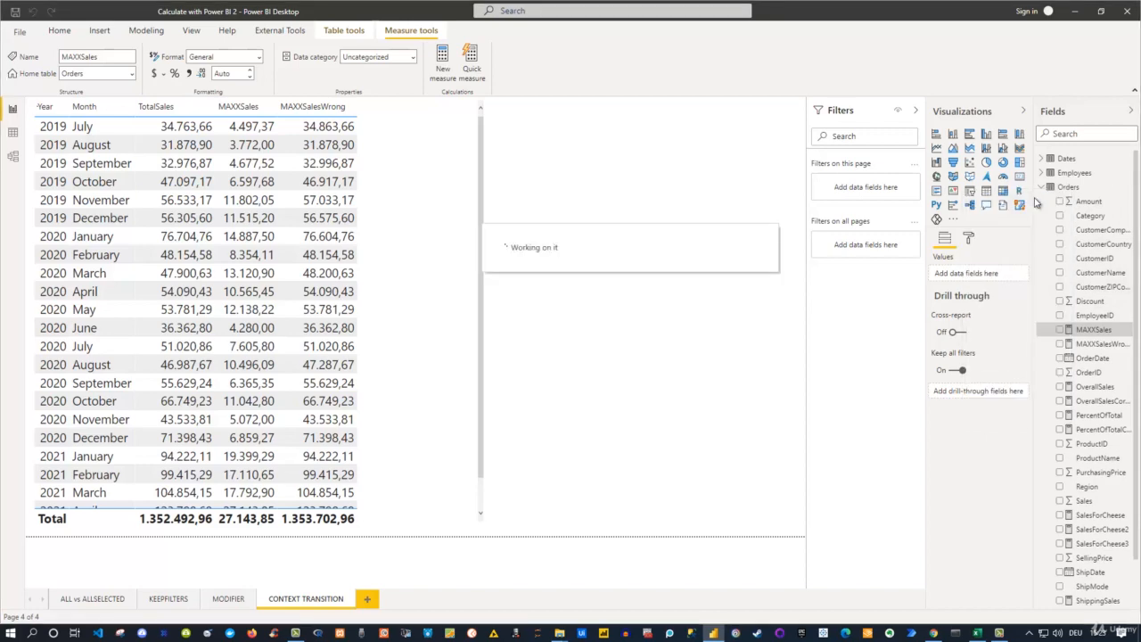
text(T)
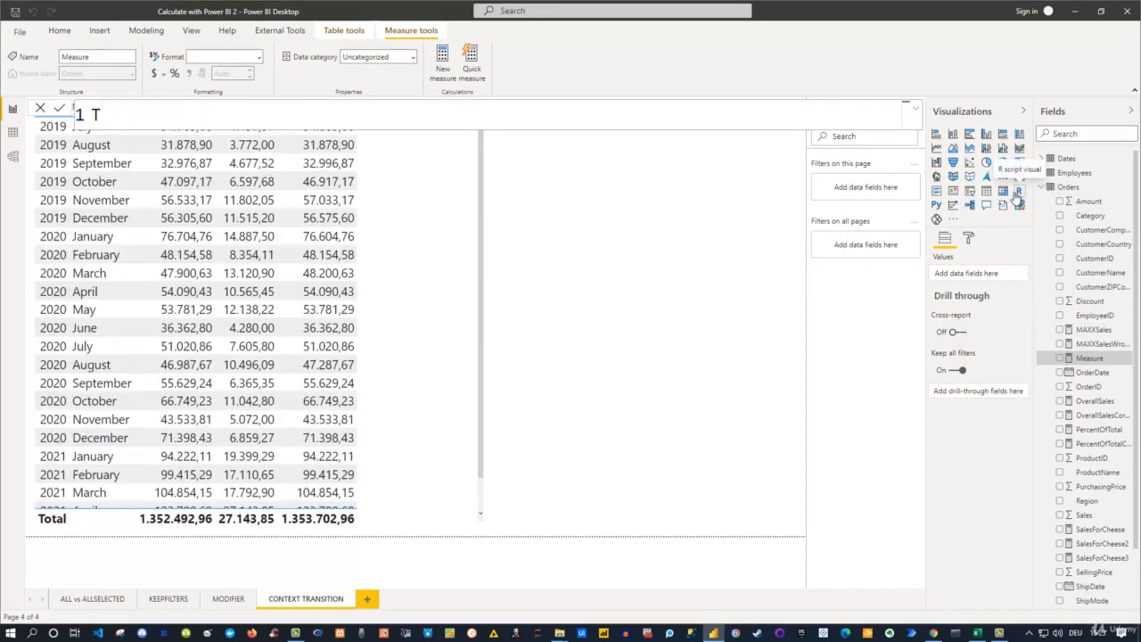
text(otalSales2)
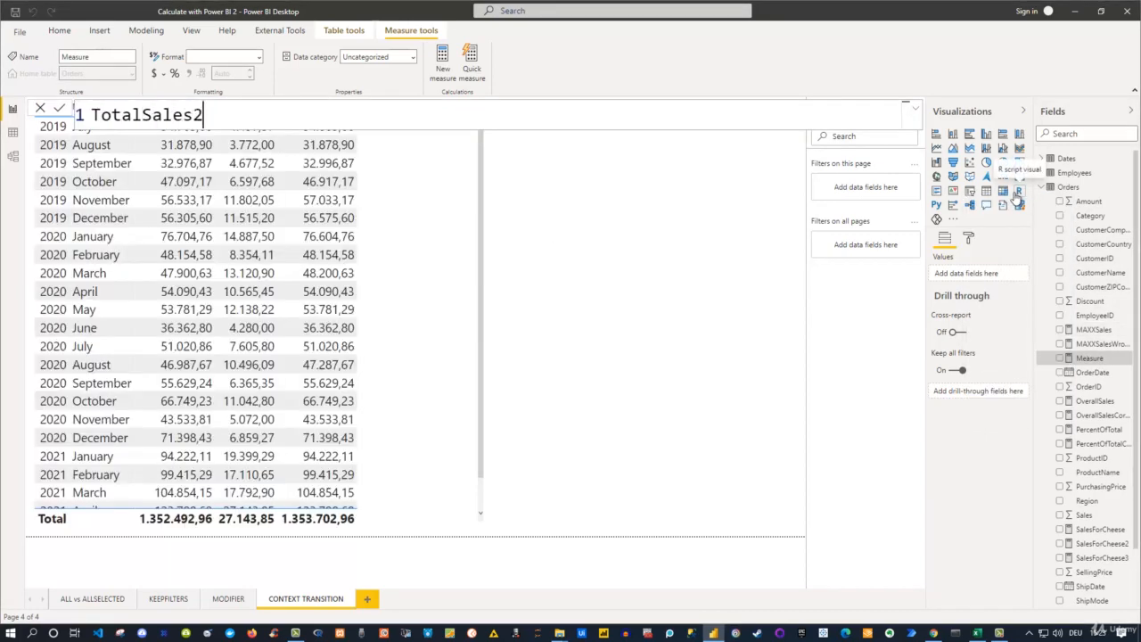
text( =)
key(ctrl+v)
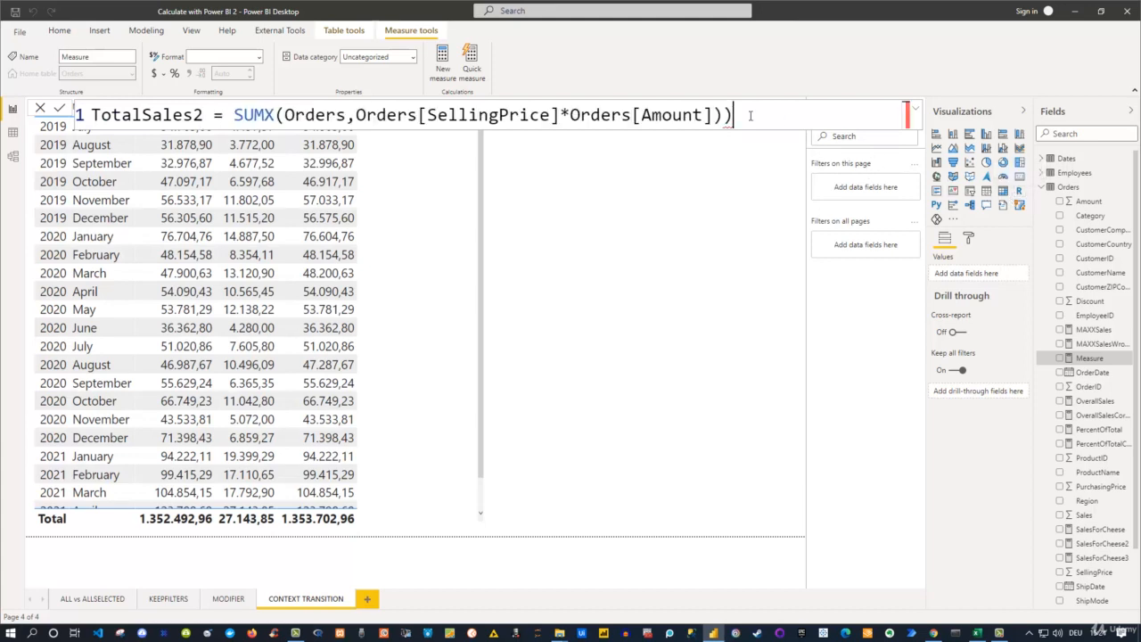
key(BackSpace)
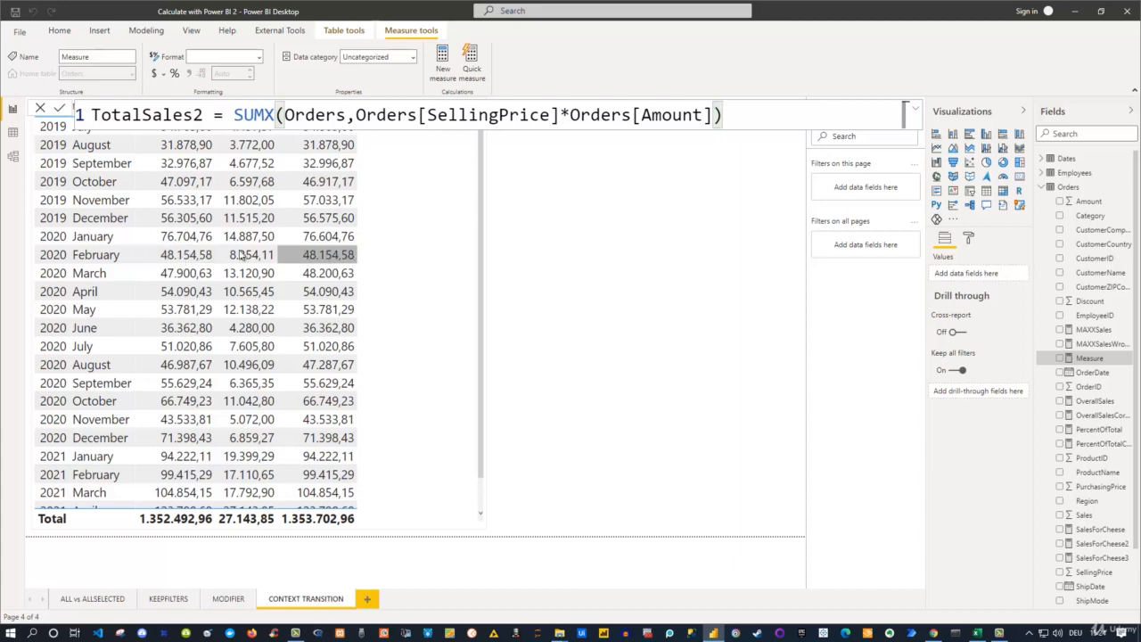
click(734, 115)
key(Return)
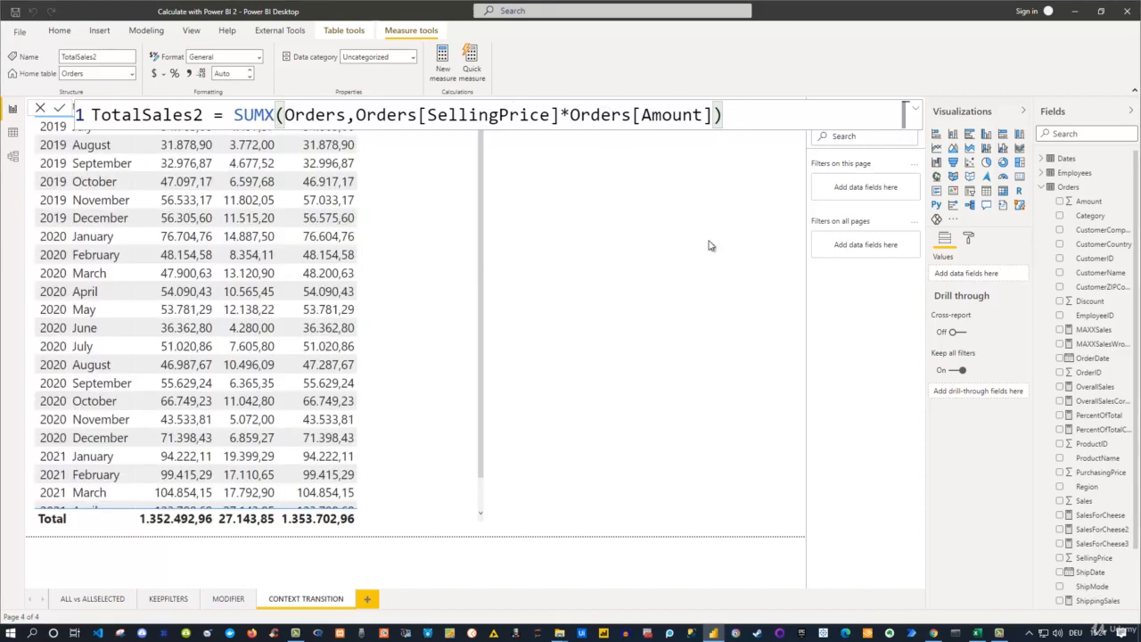
- Add the TotalSales2 measure to the monthly sales table visual
scroll(1083, 325, down, 3)
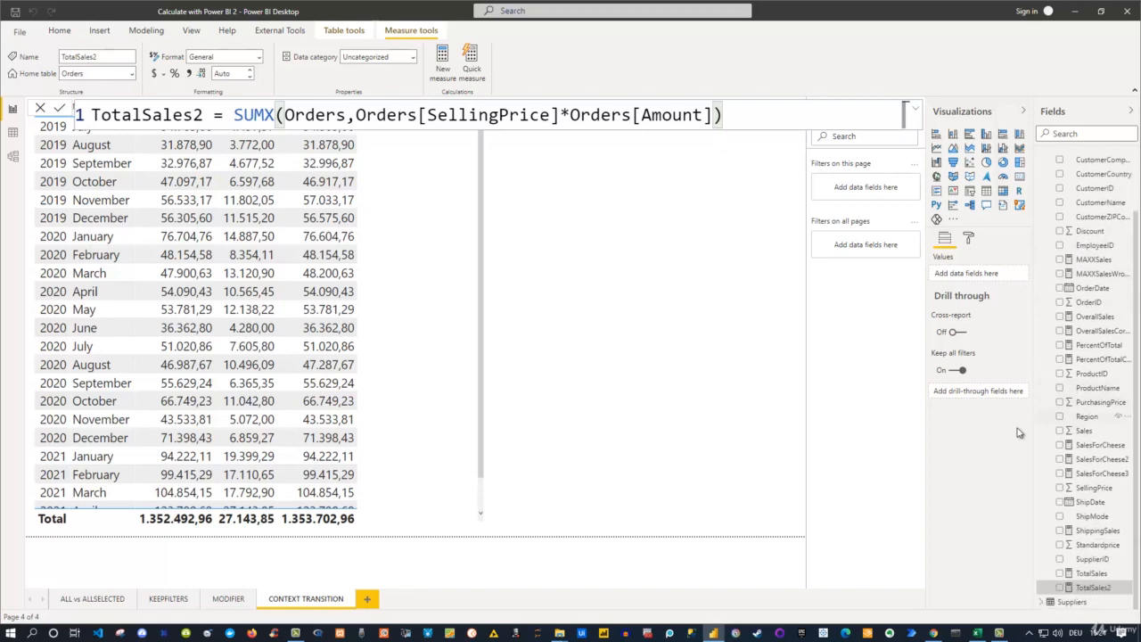
click(395, 275)
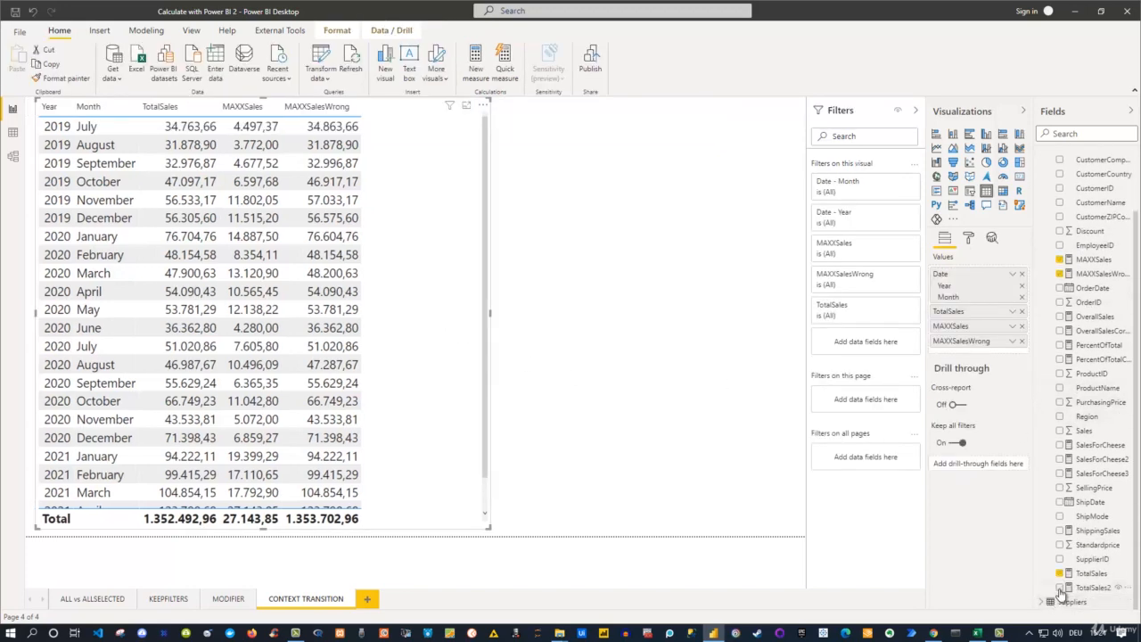
click(1060, 588)
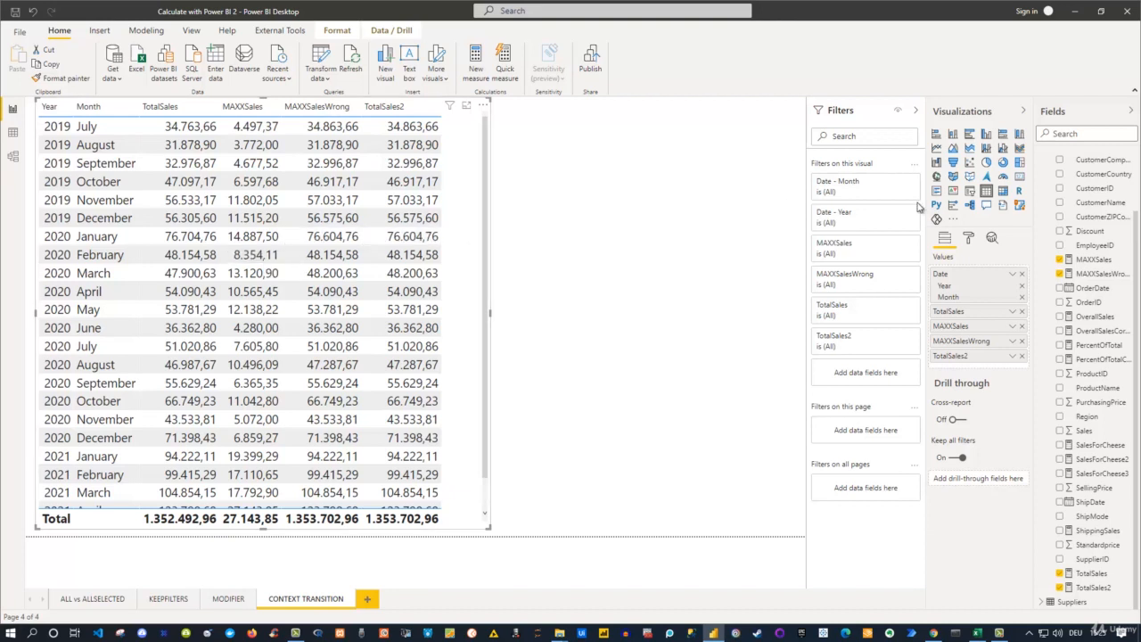
- Examine the CALCULATE expression that MAXX iterates over the Dates table in the MAXXSales formula
click(1089, 259)
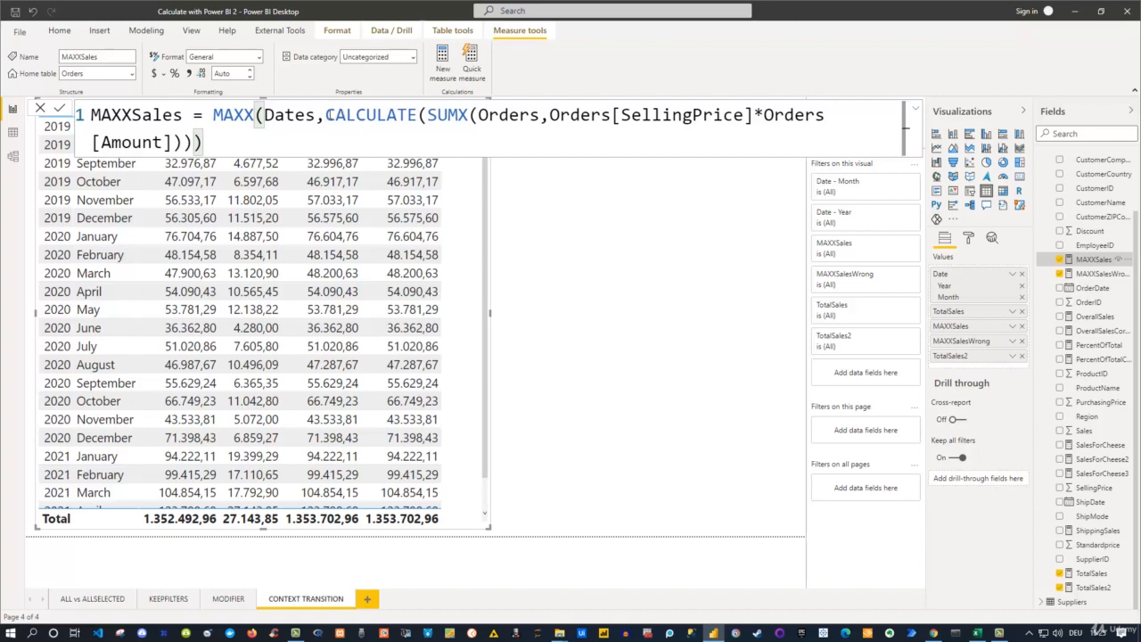
drag(328, 115, 195, 142)
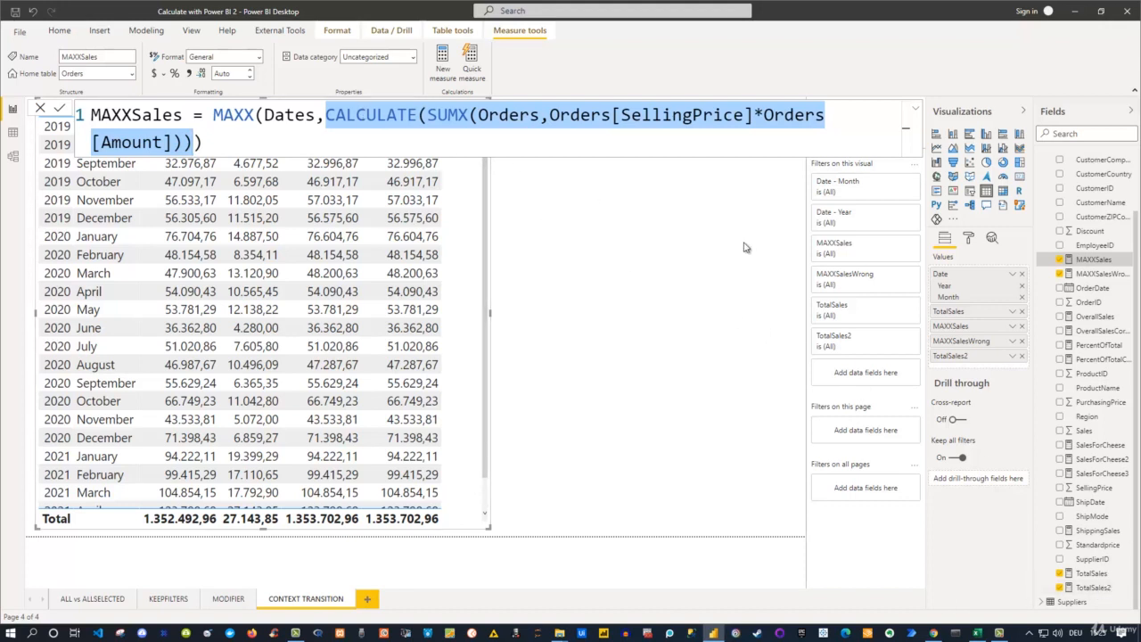
click(569, 283)
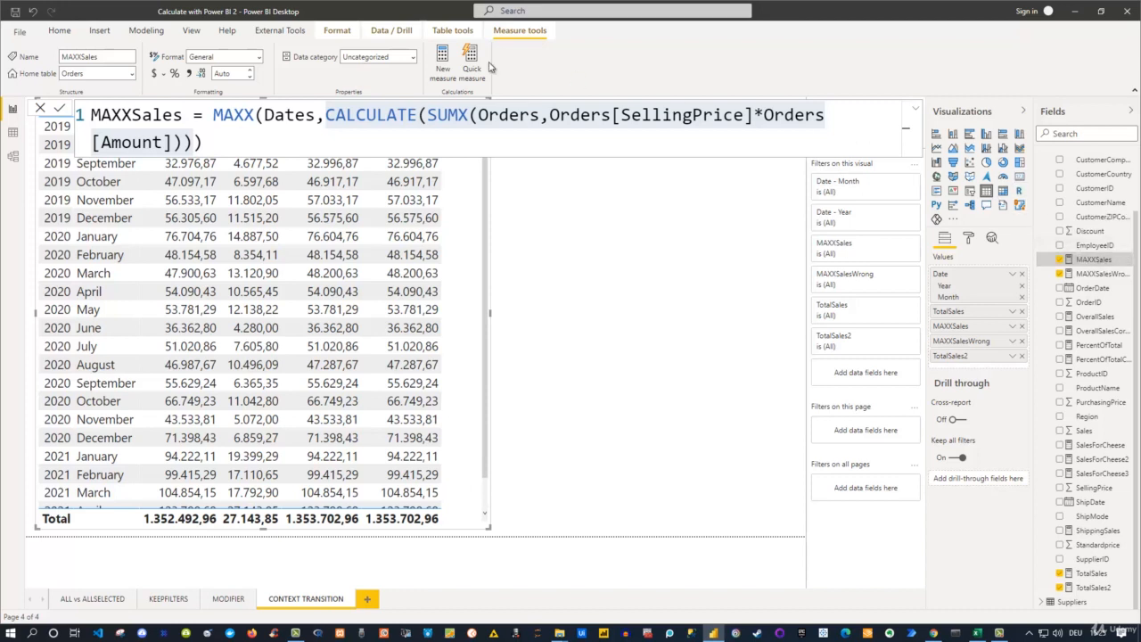
- Start a new measure in the Orders table and name it MAXXSales2
scroll(1098, 223, up, 1)
scroll(1098, 223, up, 3)
right_click(1069, 188)
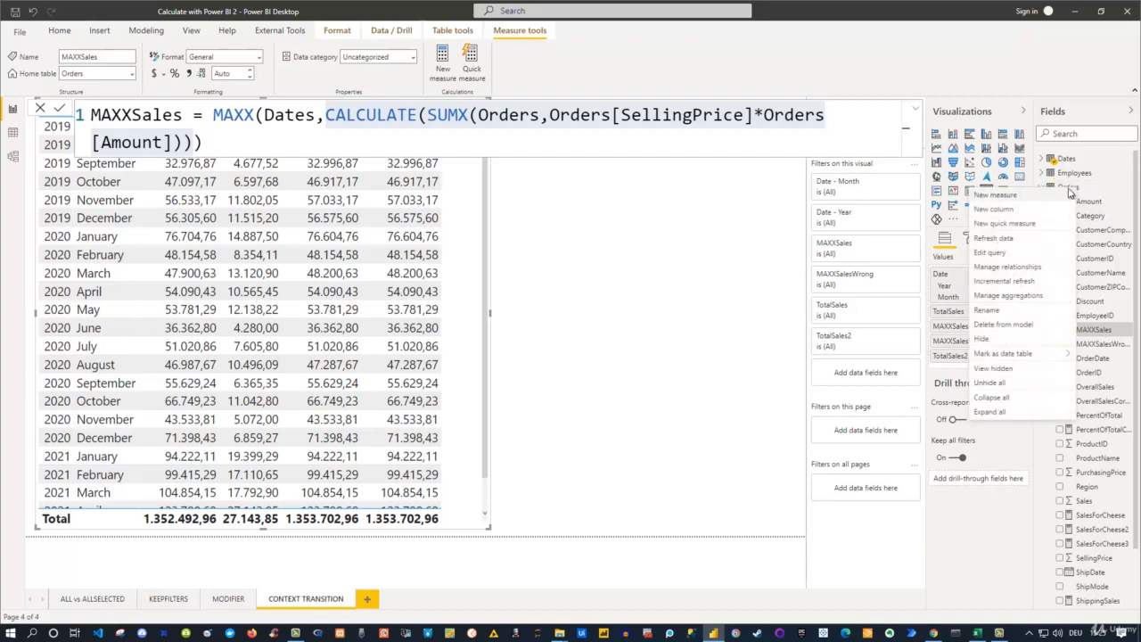
click(1027, 197)
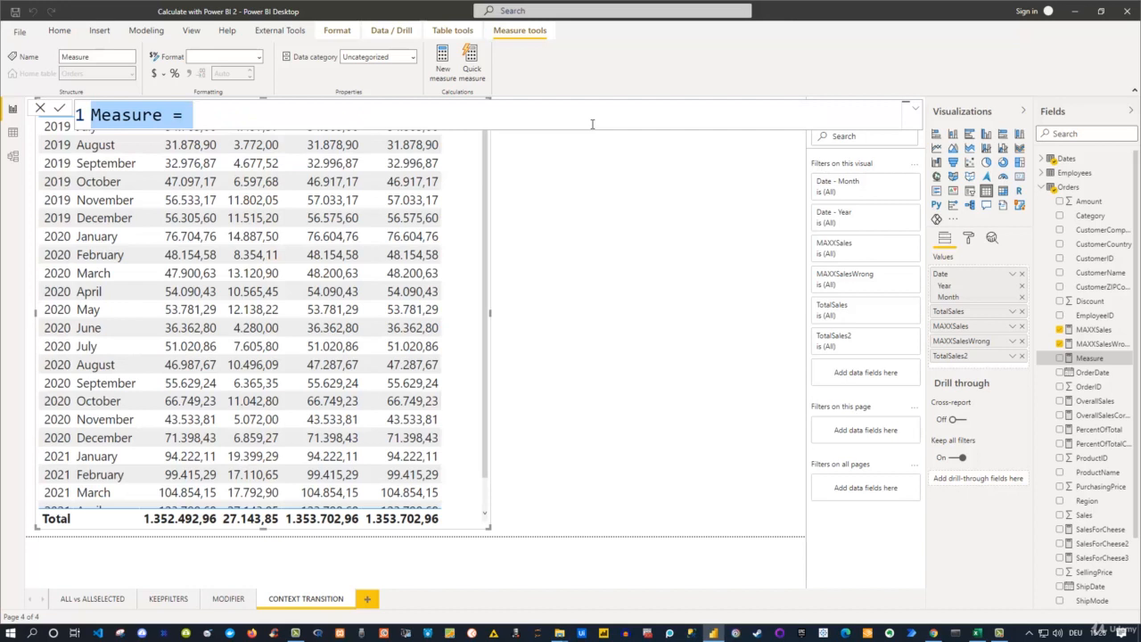
text(MaxxSal)
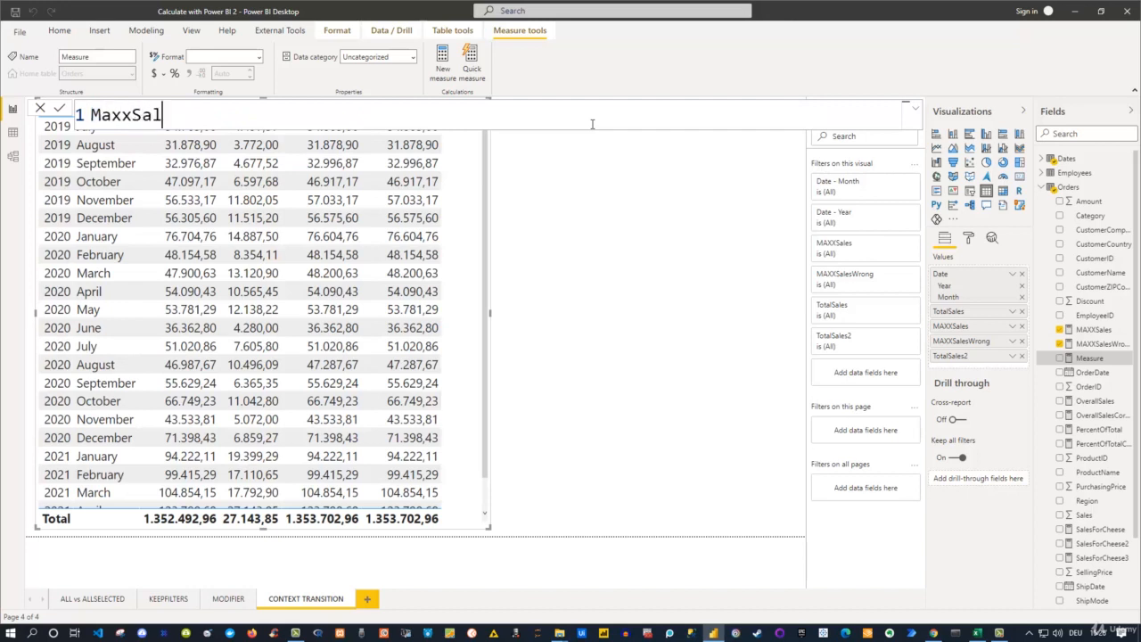
text(es)
key(BackSpace)
key(BackSpace)
key(BackSpace)
key(BackSpace)
key(BackSpace)
key(BackSpace)
key(BackSpace)
key(BackSpace)
text(AXX)
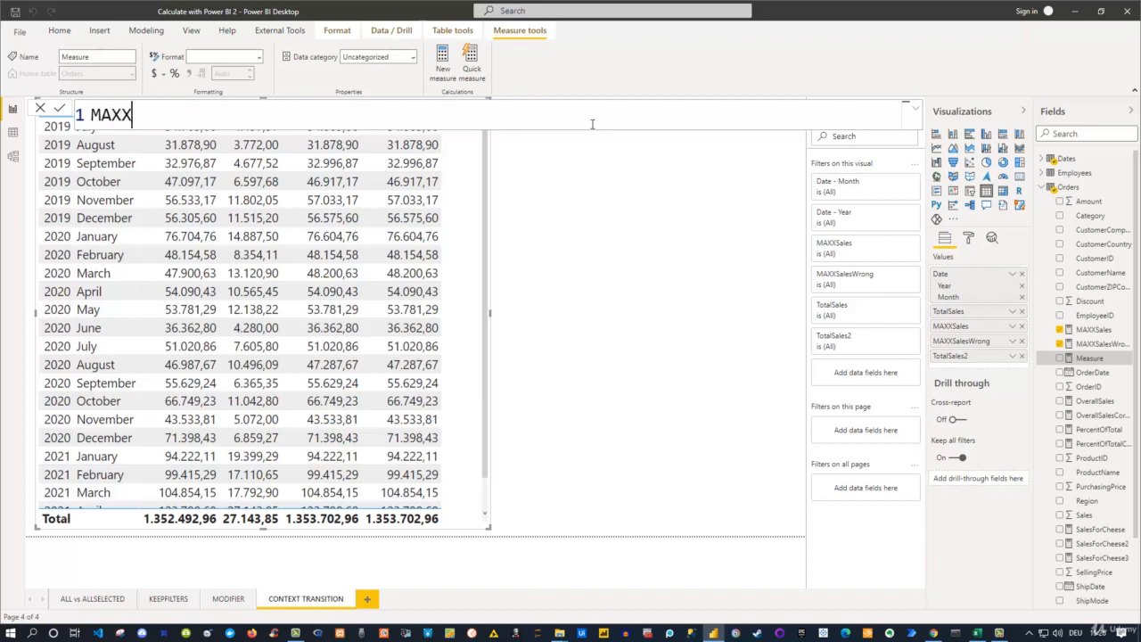
text(Sales2 =)
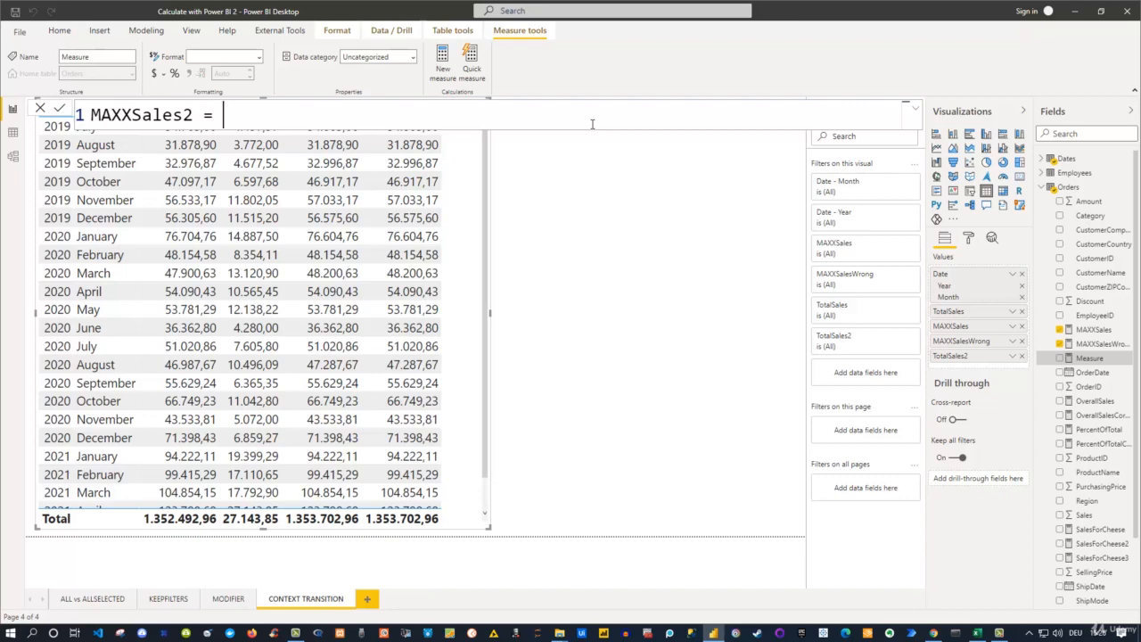
text( Max)
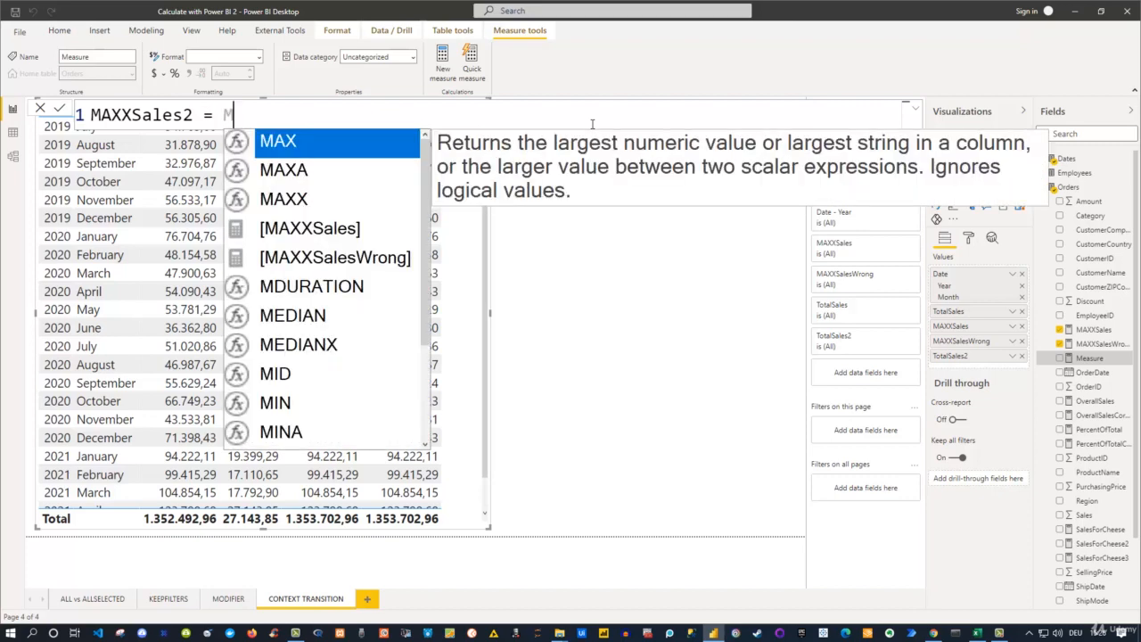
text(x)
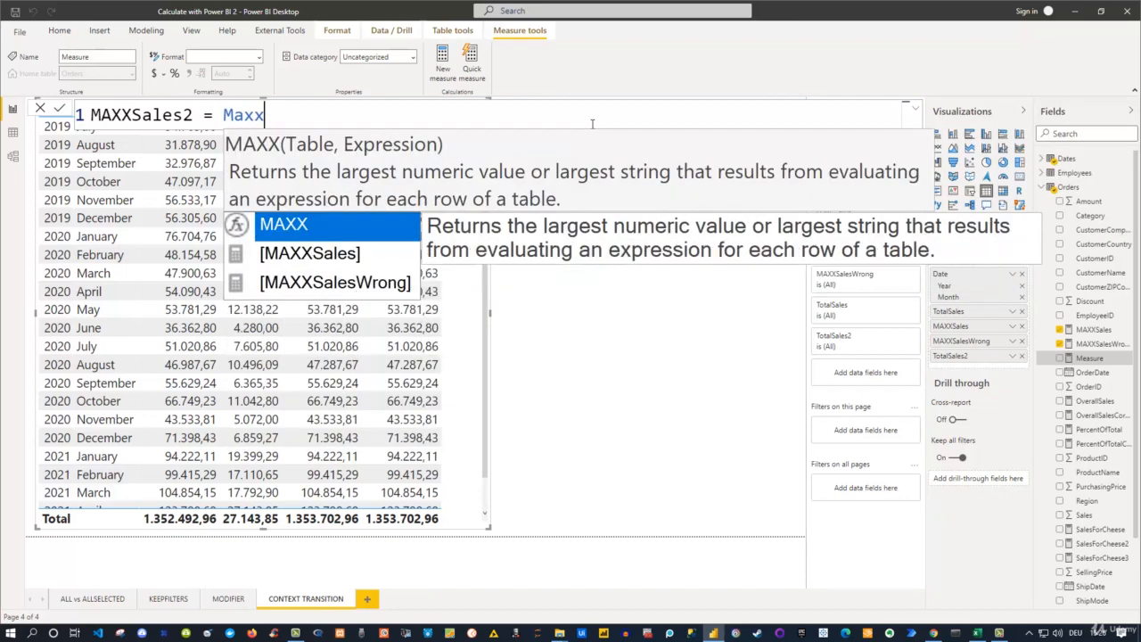
- Define MAXXSales2 as MAXX(Dates,[TotalSales2]) and commit the measure
key(Tab)
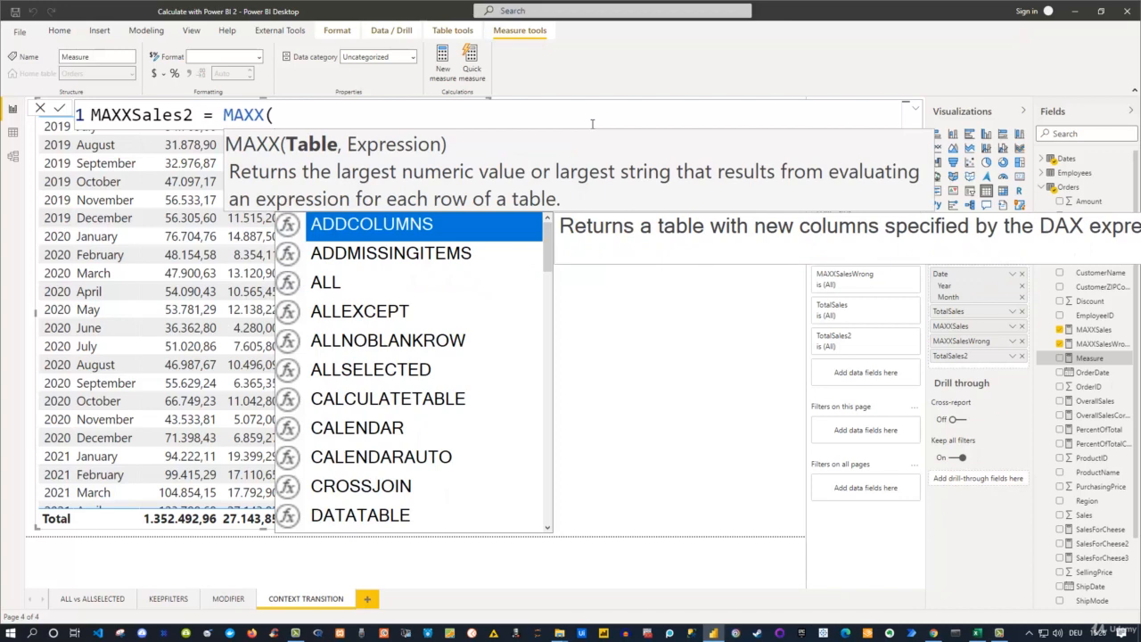
text(dat)
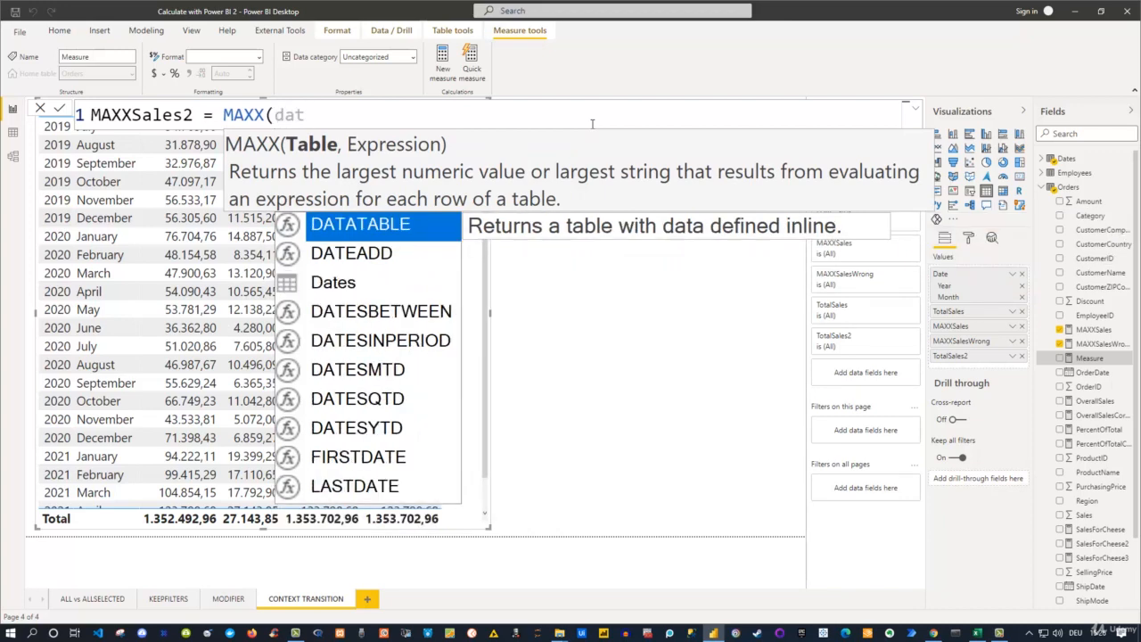
key(Down)
key(Down)
key(Tab)
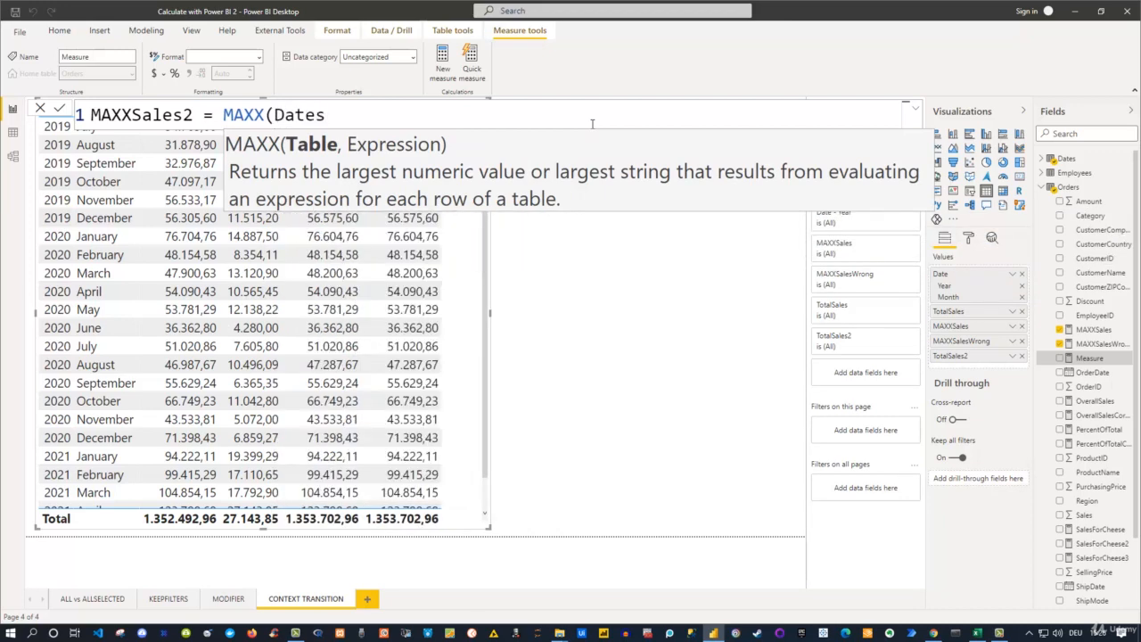
text(,)
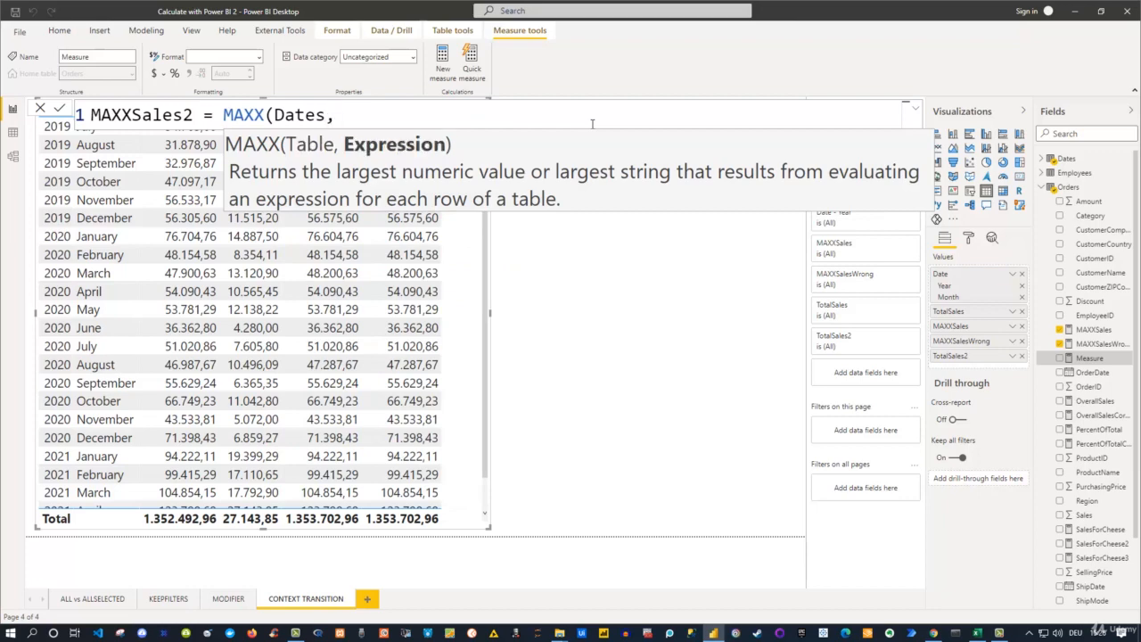
text(Total)
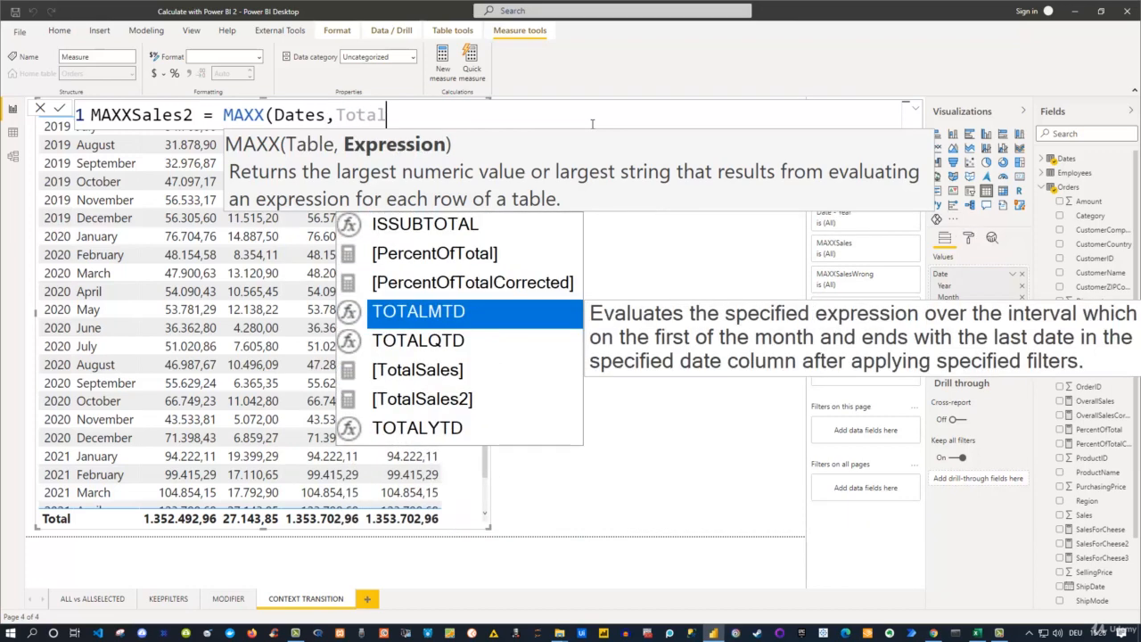
key(Down)
key(Down)
key(Down)
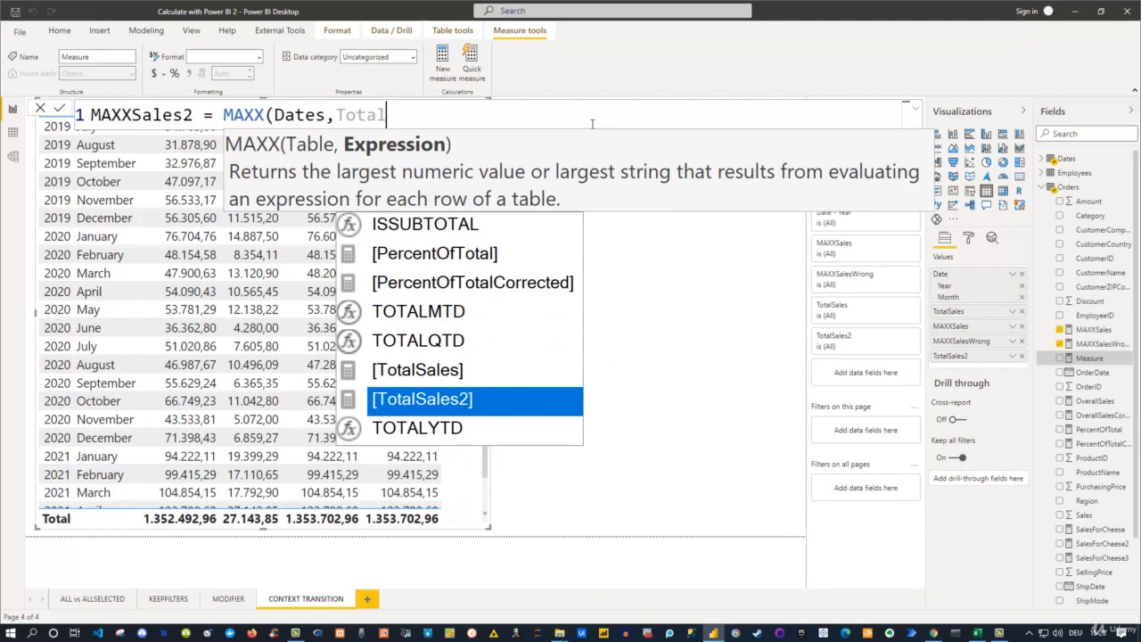
key(Tab)
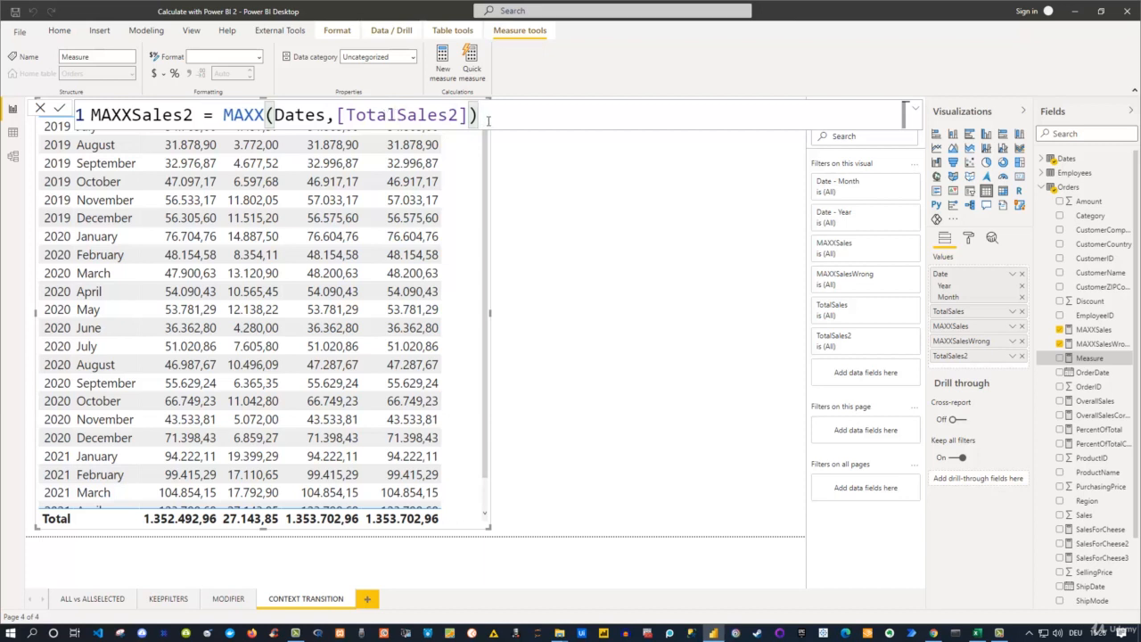
key(Return)
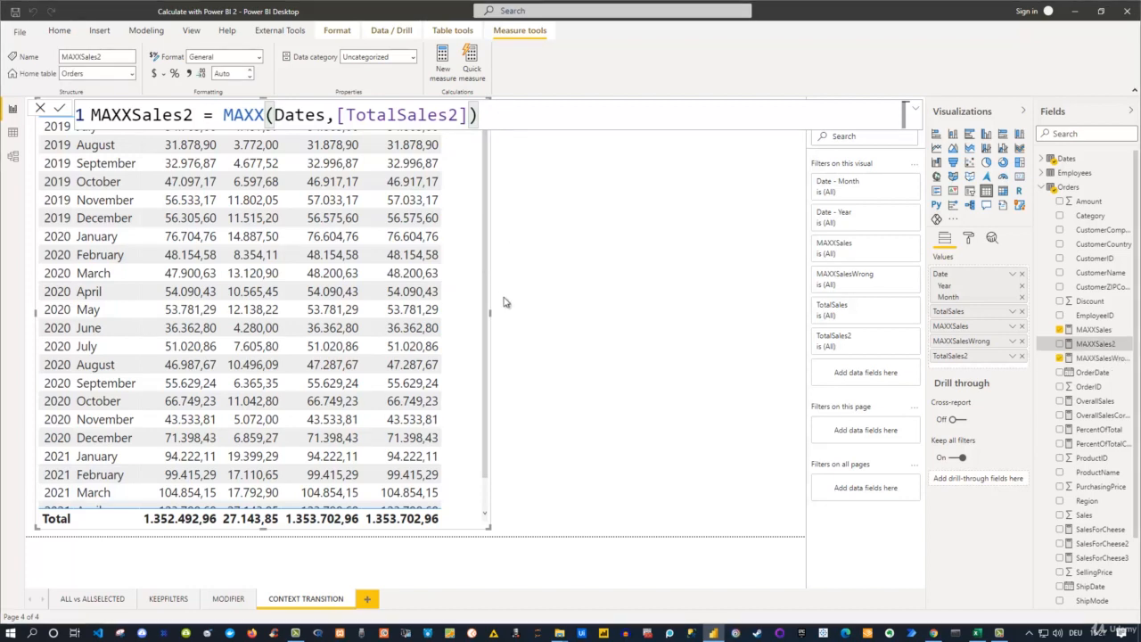
- Widen the sales table visual and add the MAXXSales2 measure to it
drag(490, 311, 585, 311)
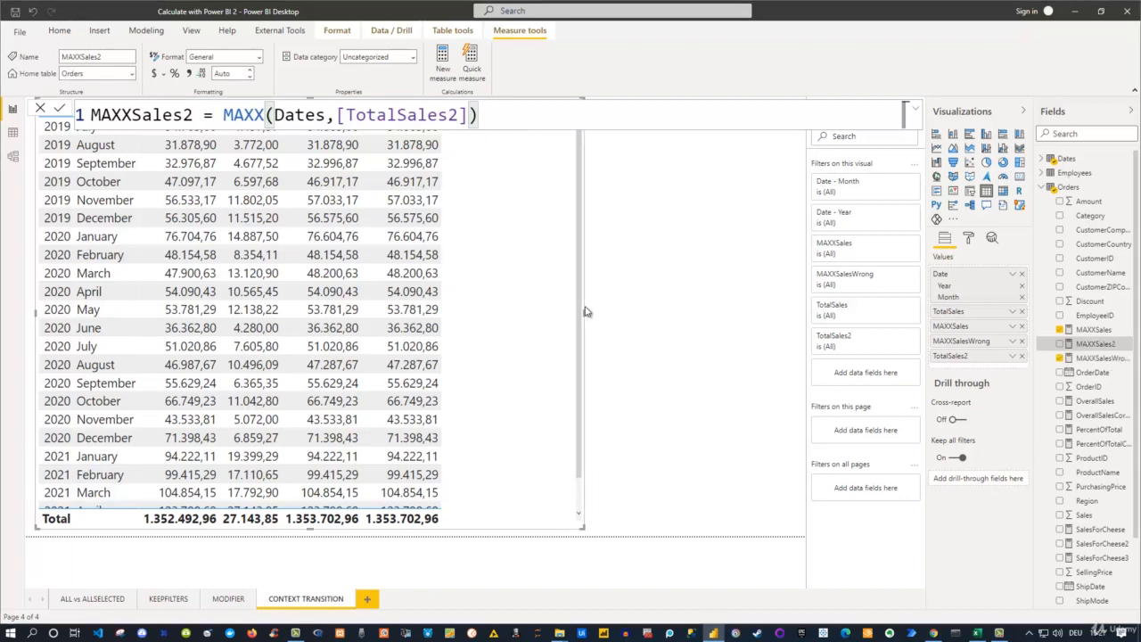
click(1060, 344)
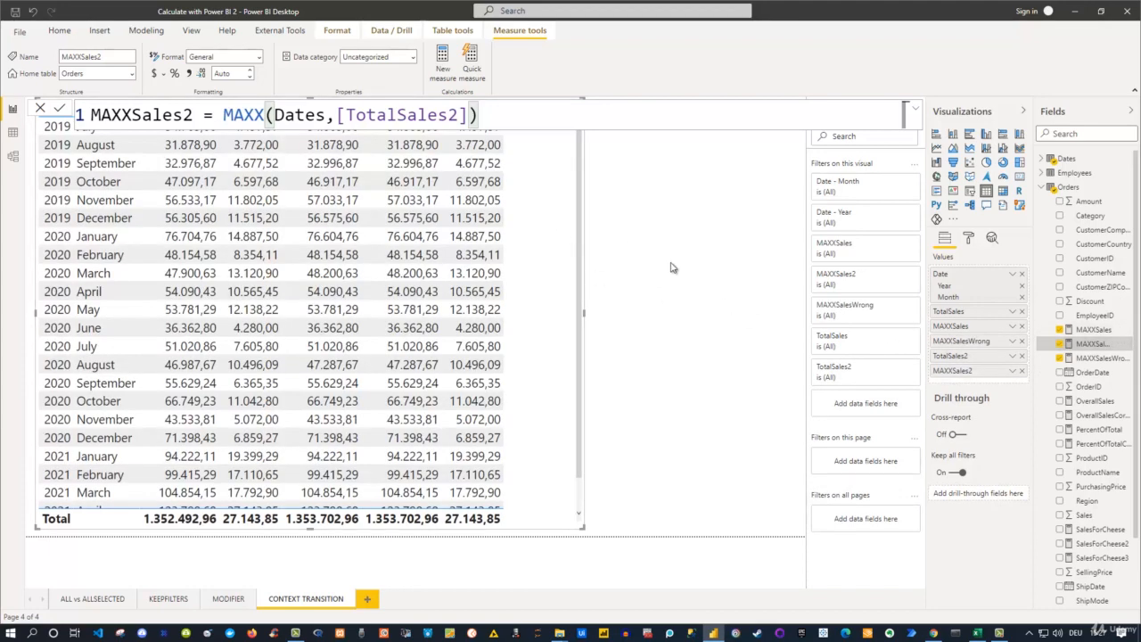
click(671, 267)
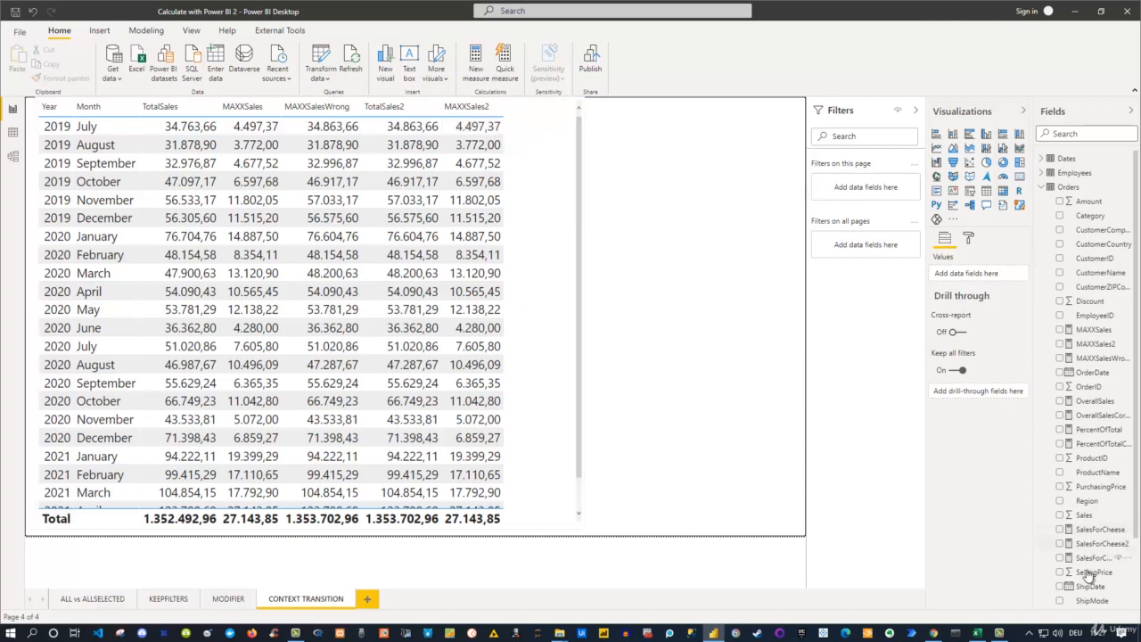
- Compare the SUMX expression in the MAXXSales formula with the TotalSales2 and MAXXSales2 measure definitions, and close the formula view
click(1097, 331)
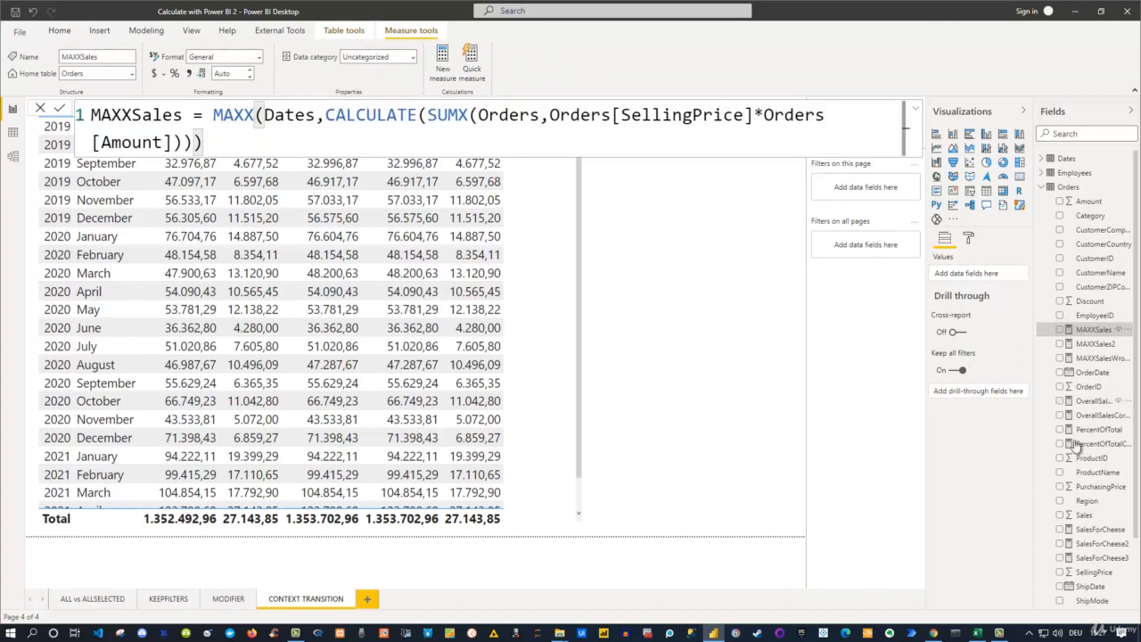
scroll(1117, 501, down, 2)
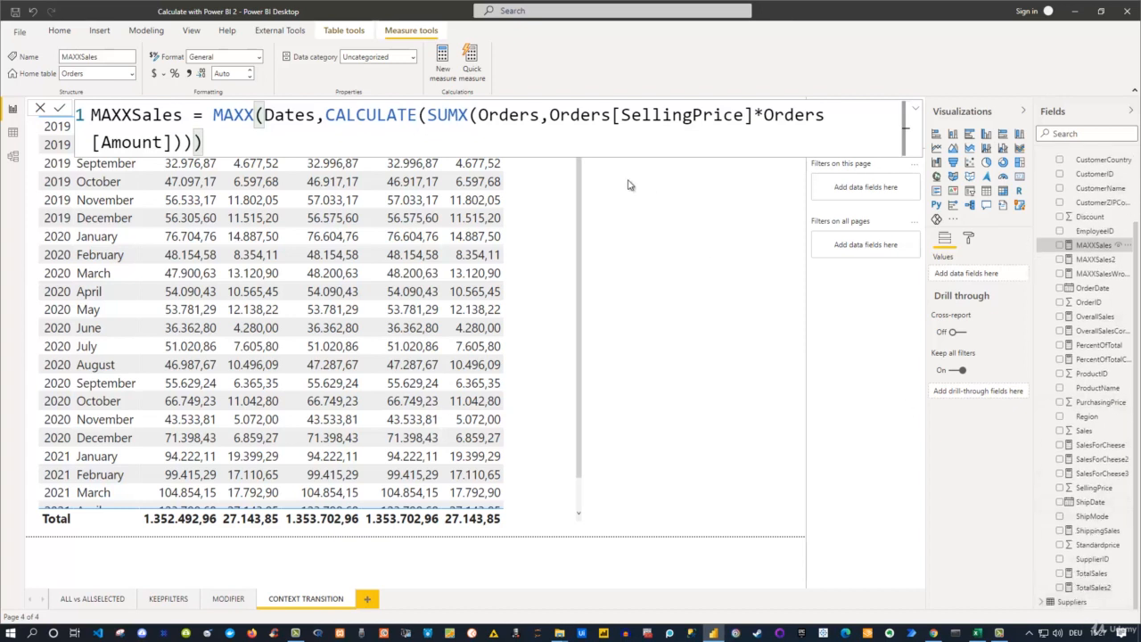
drag(428, 116, 815, 143)
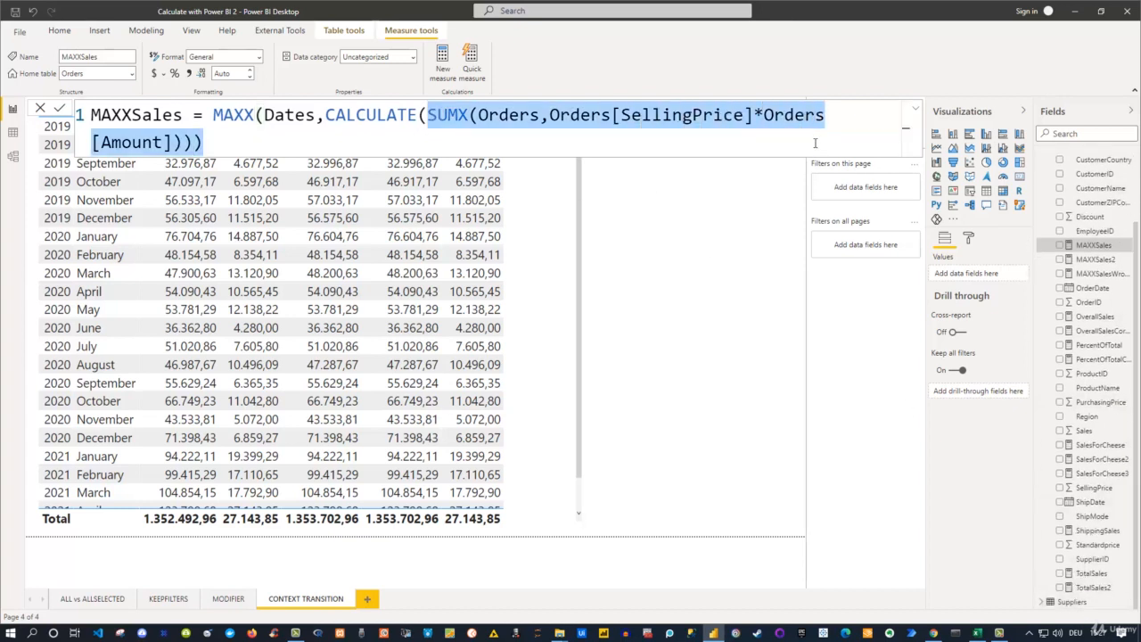
click(1093, 587)
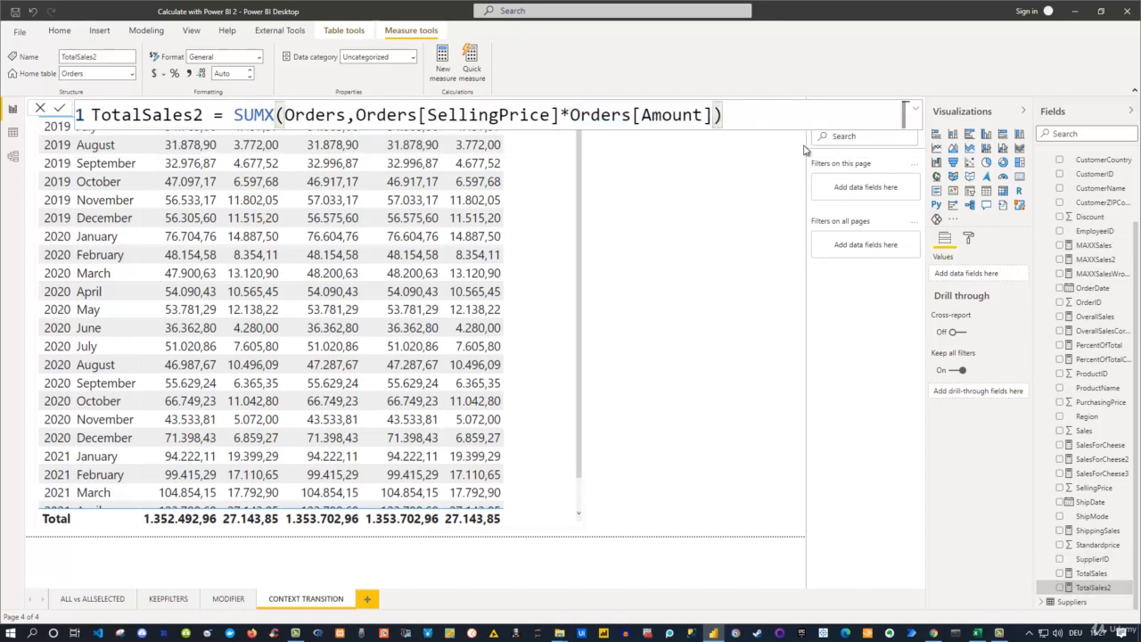
click(1089, 260)
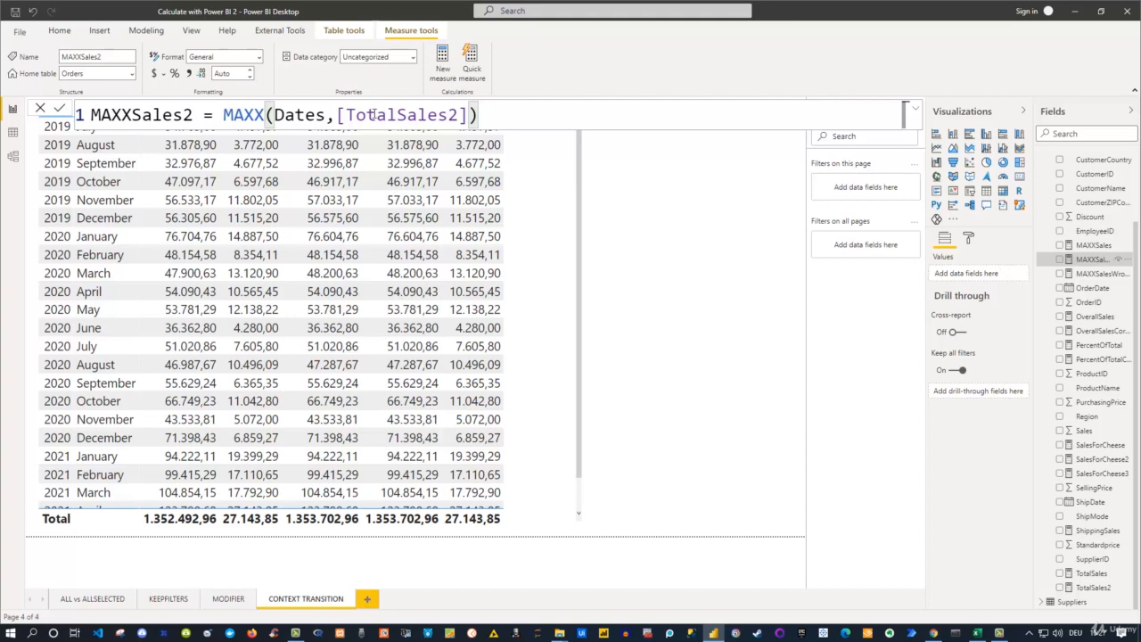
click(663, 258)
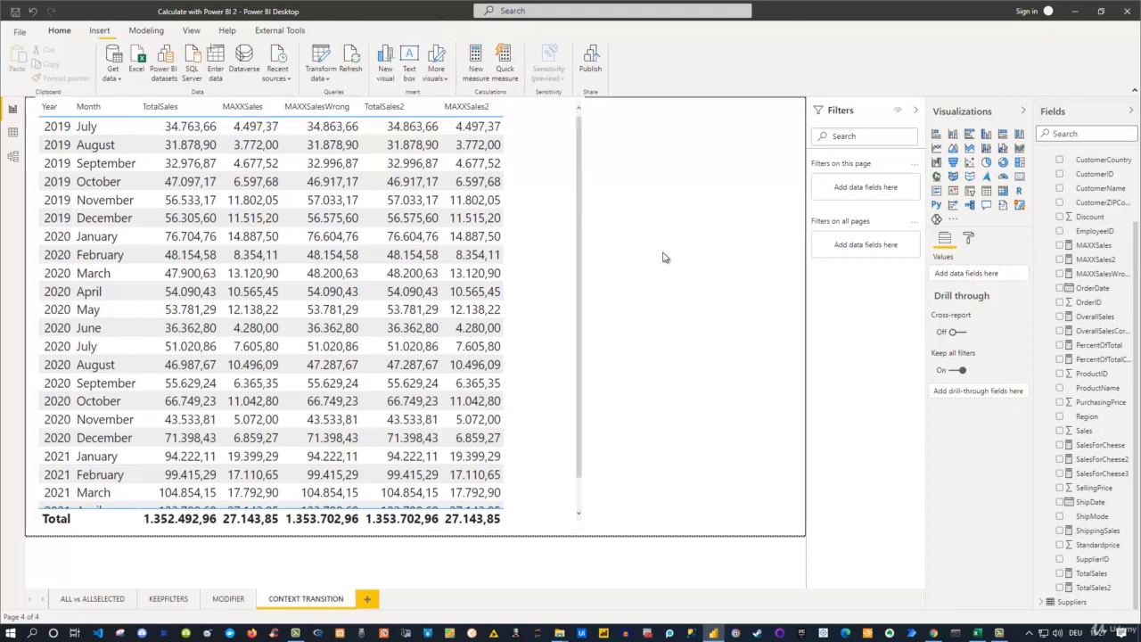